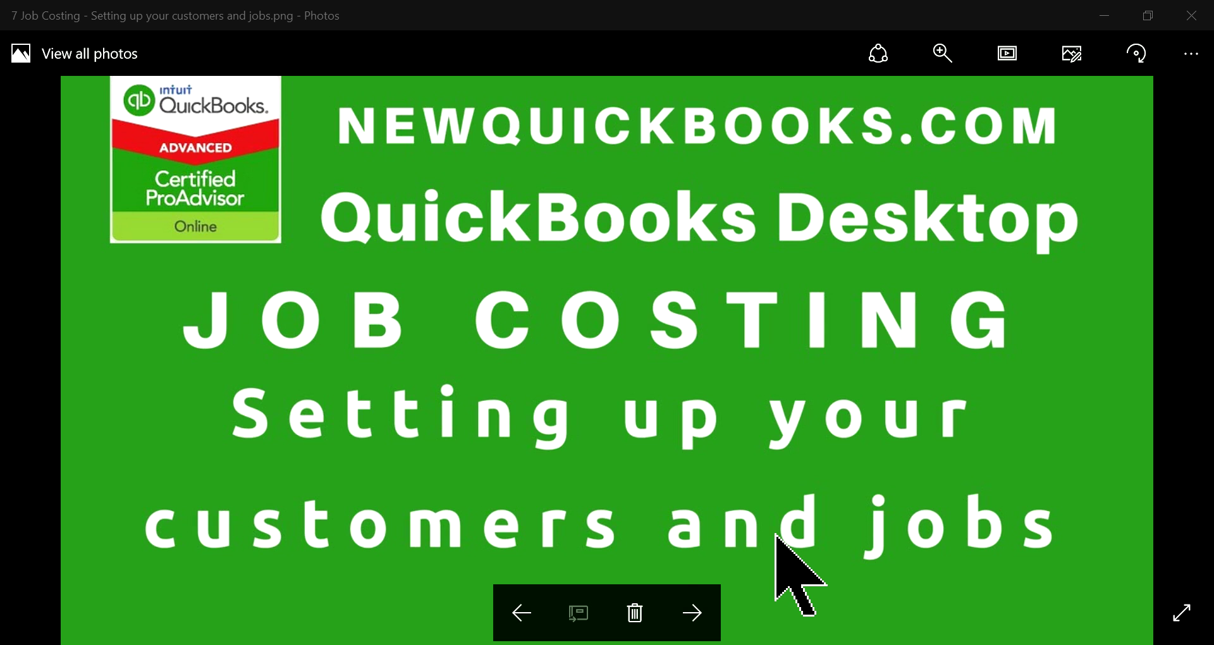
Browse back through the job costing title slides to the chart of accounts slide.
click(523, 618)
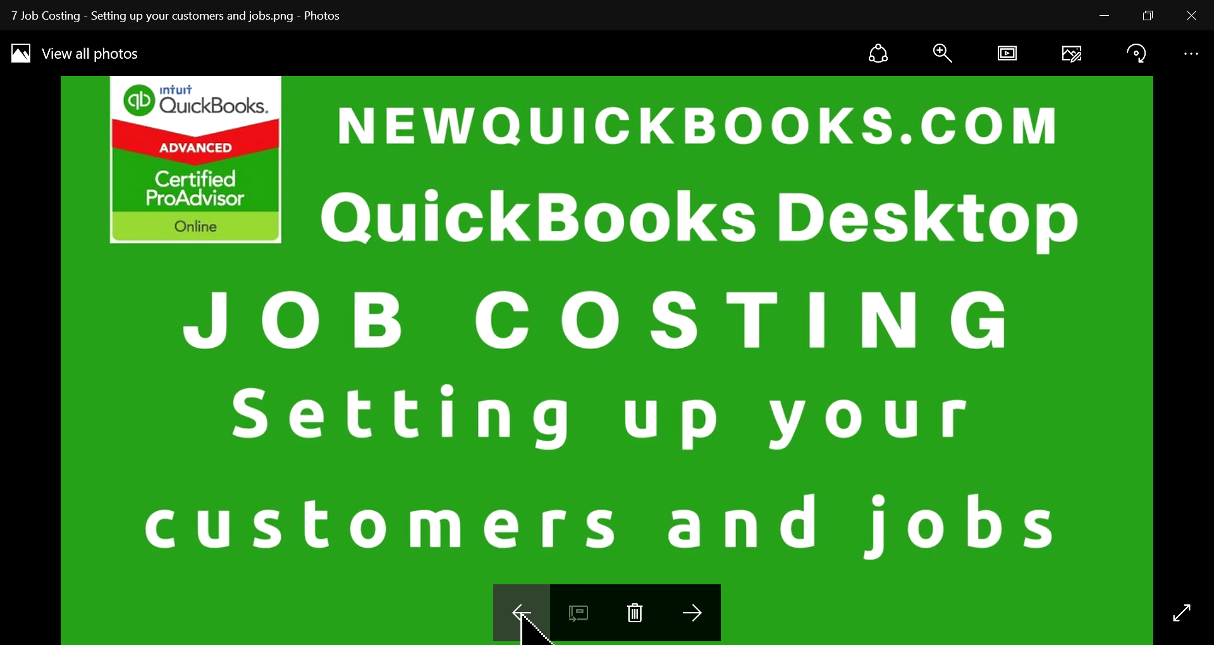
click(524, 617)
click(523, 618)
click(523, 617)
click(523, 617)
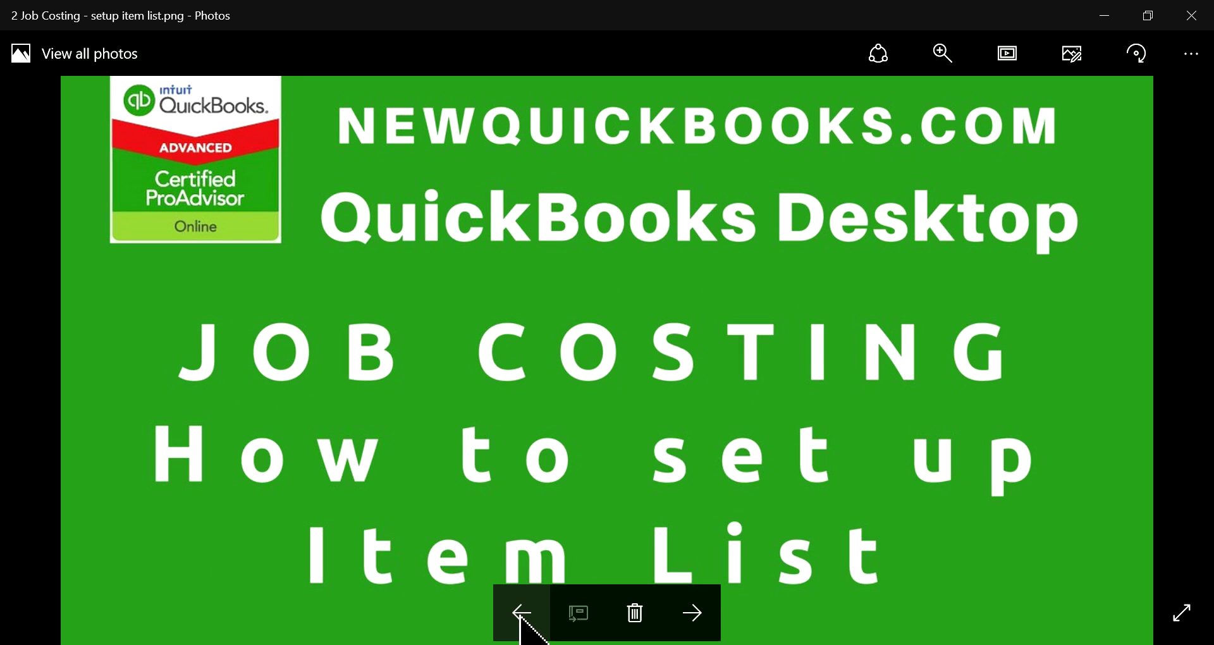
click(523, 618)
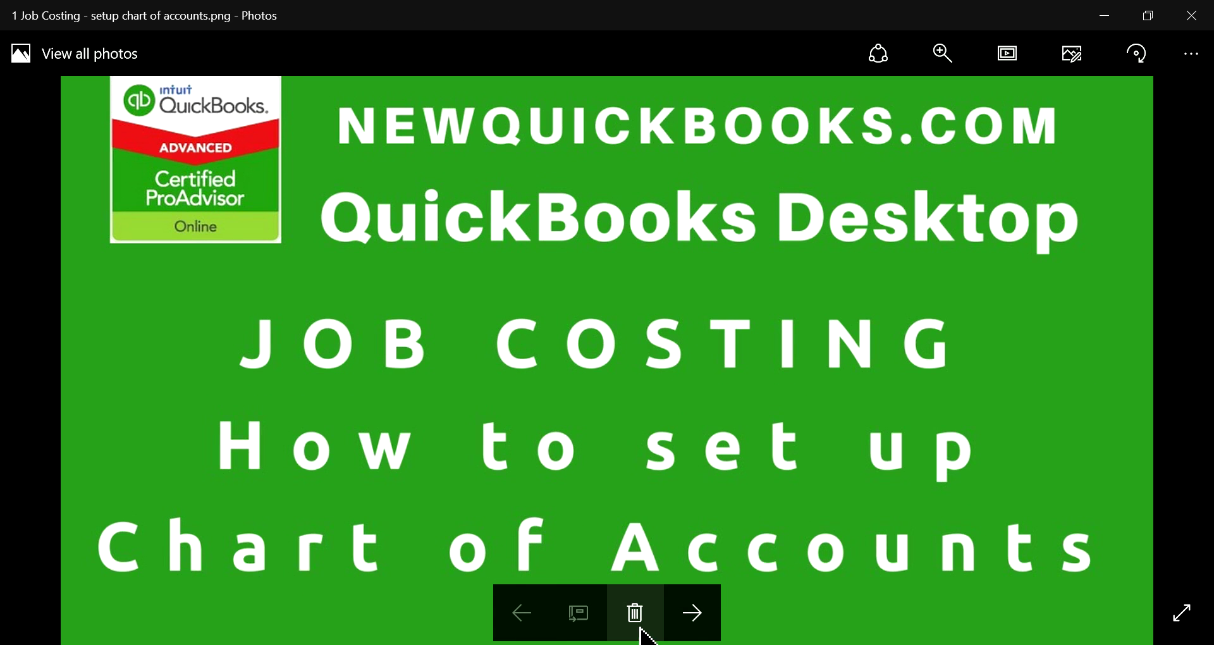
Step forward through the slides to customers and jobs, then bring up the QuickBooks company file.
click(694, 615)
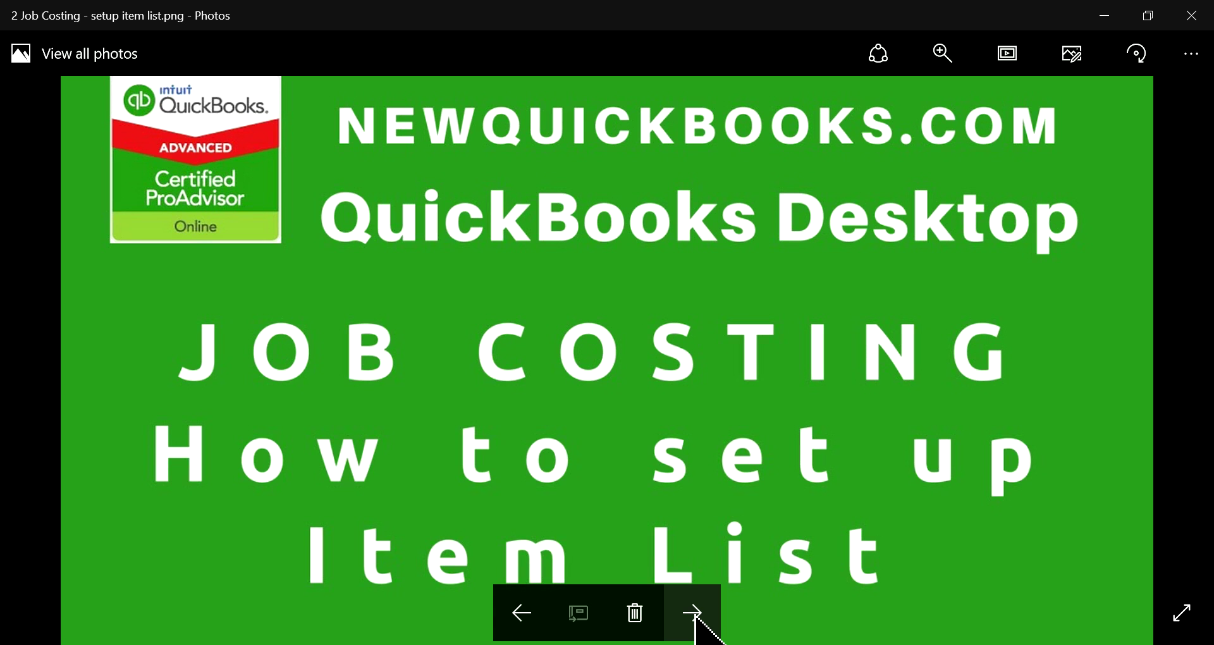
click(695, 615)
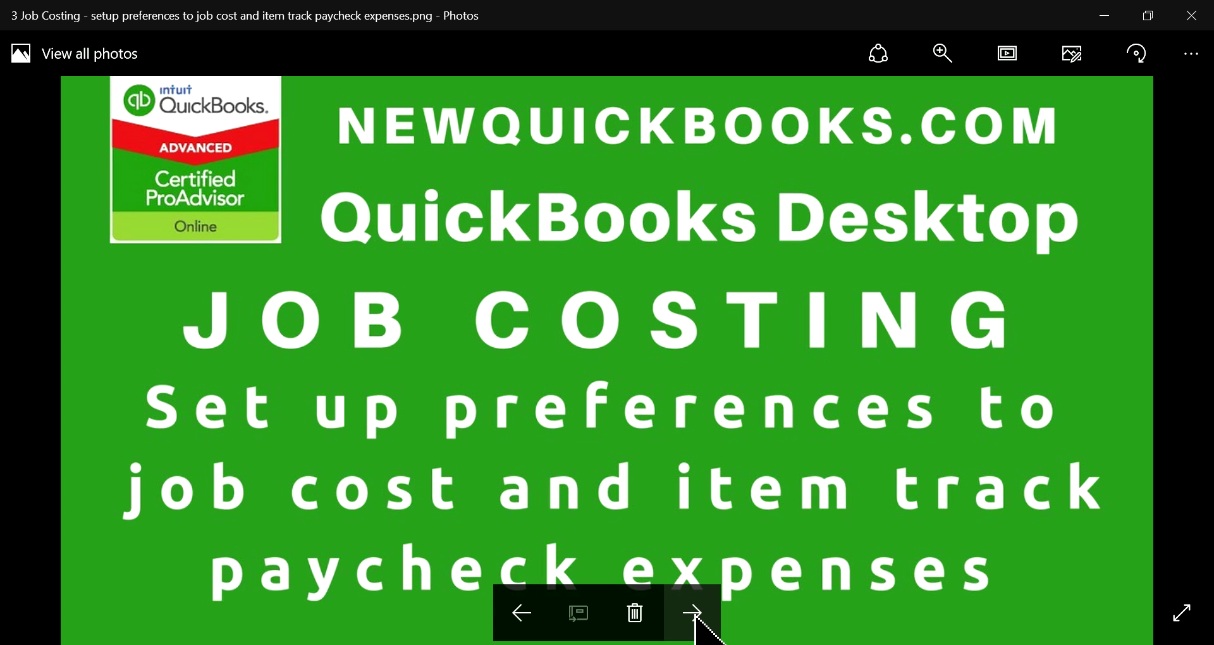
click(695, 615)
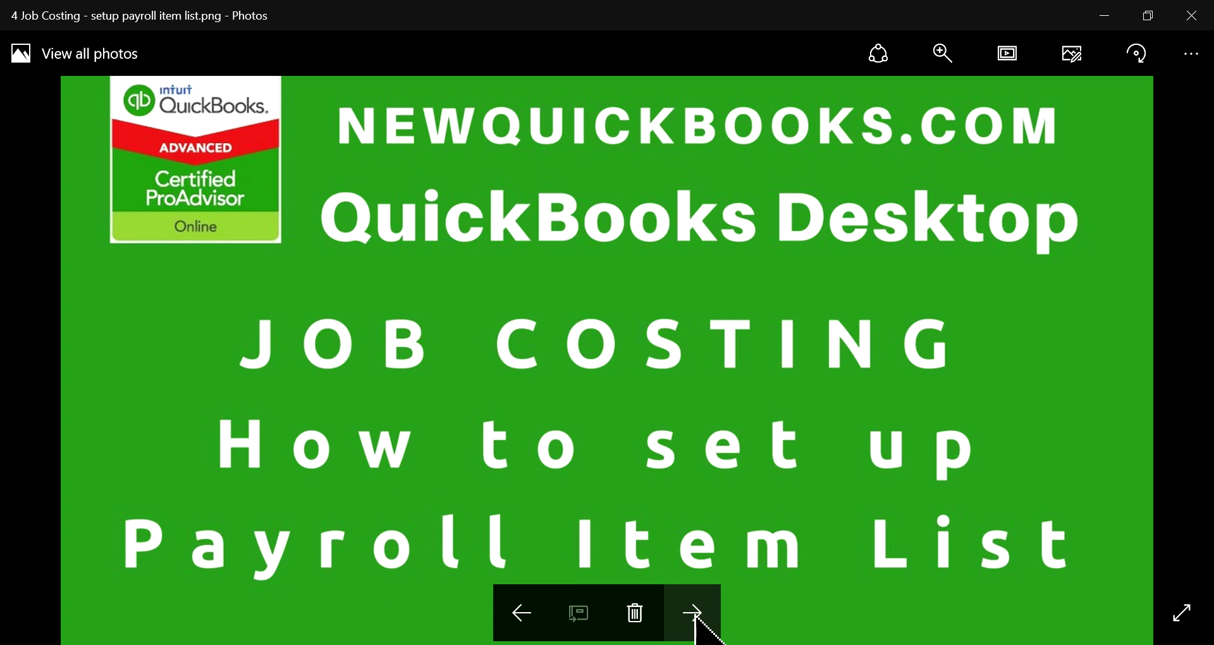
click(694, 615)
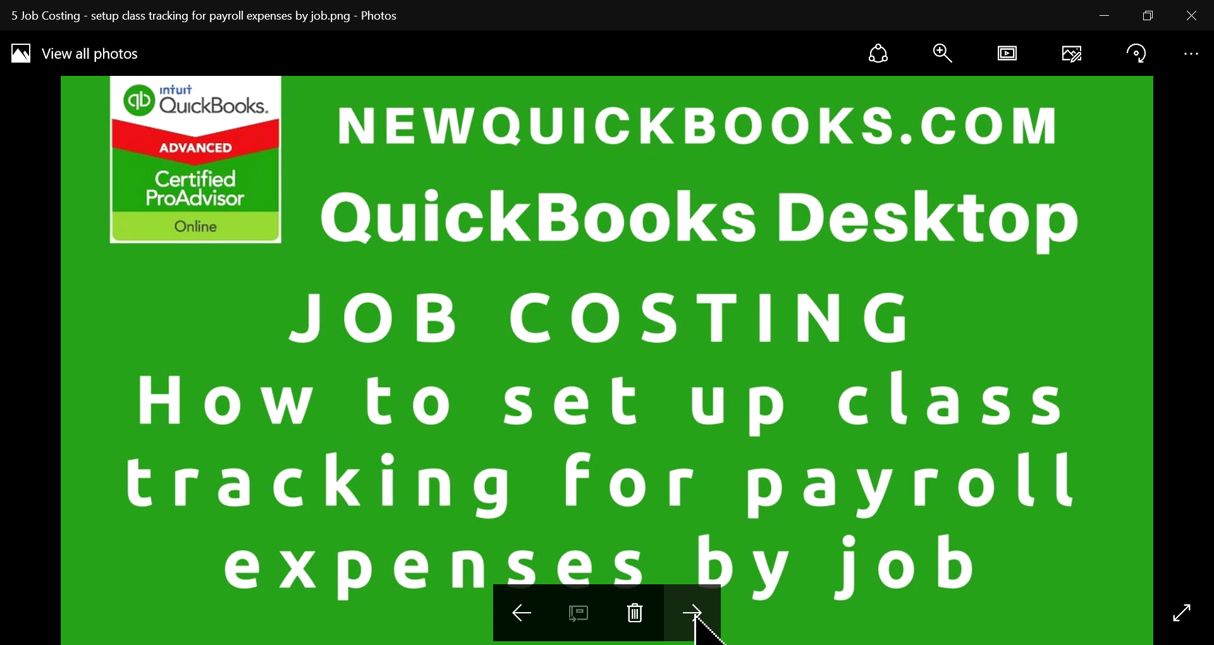
click(695, 614)
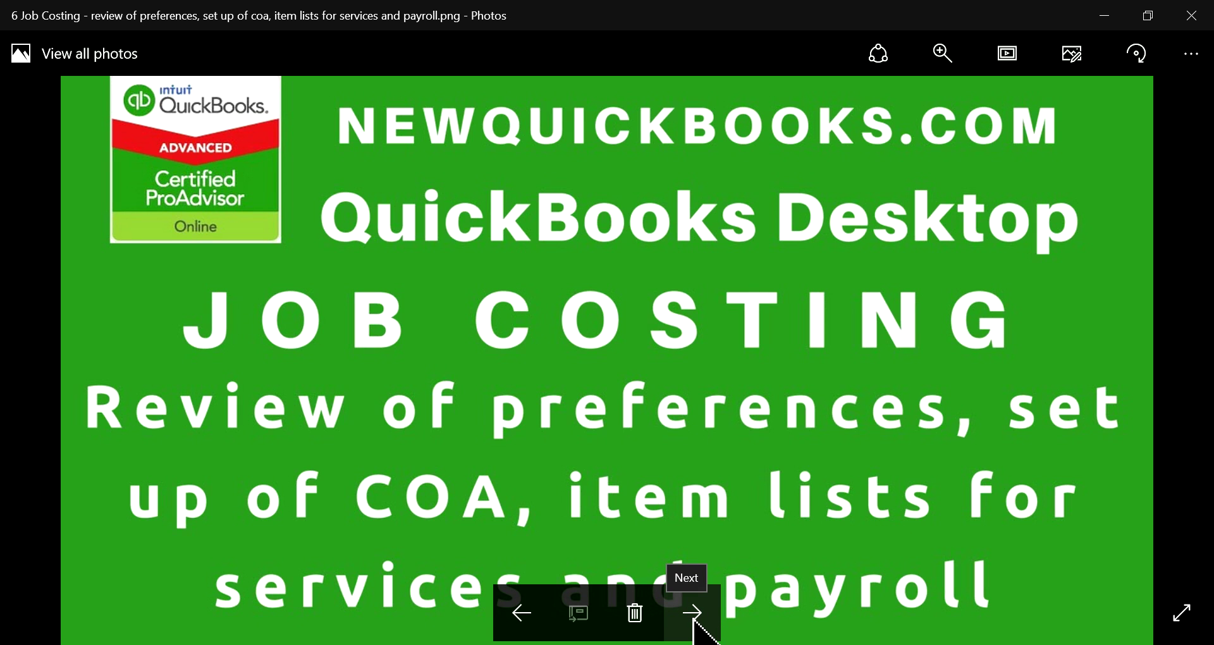
click(701, 622)
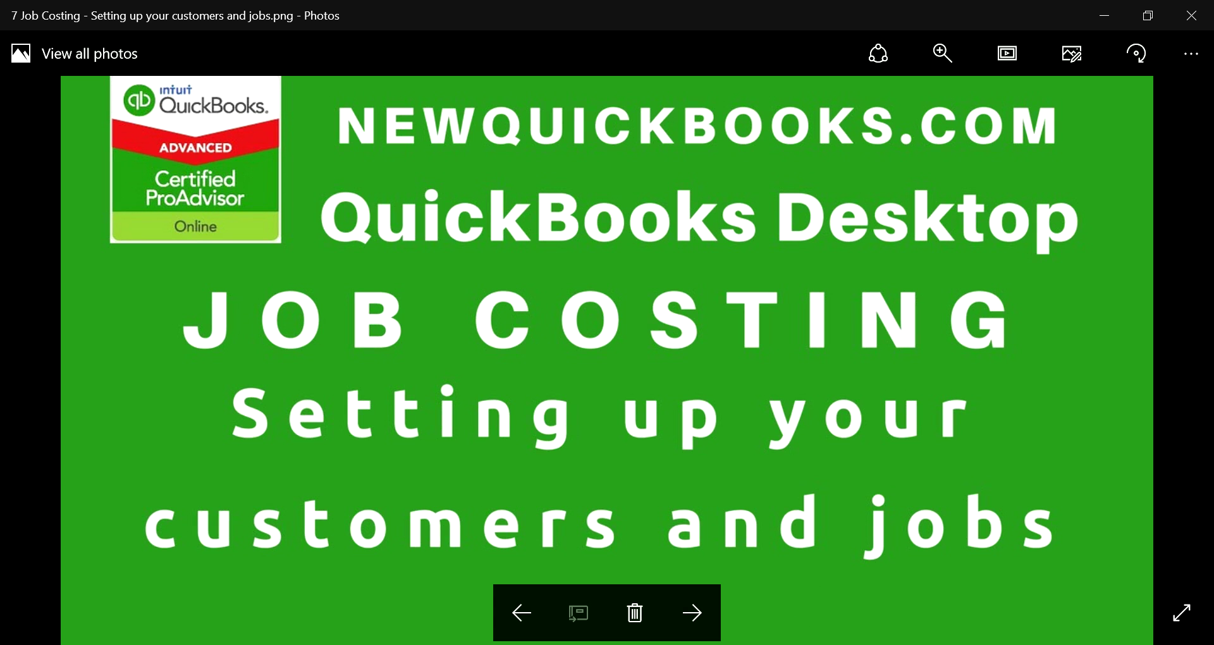
click(694, 604)
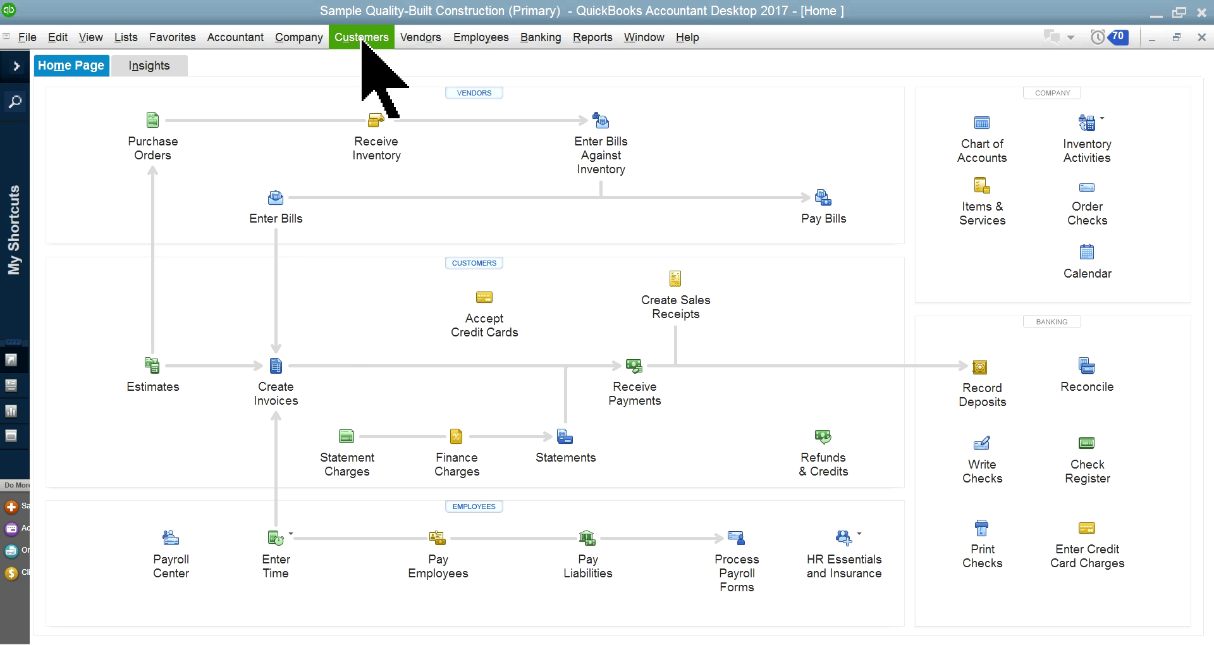
Open the Customer Center from the Customers menu.
click(348, 38)
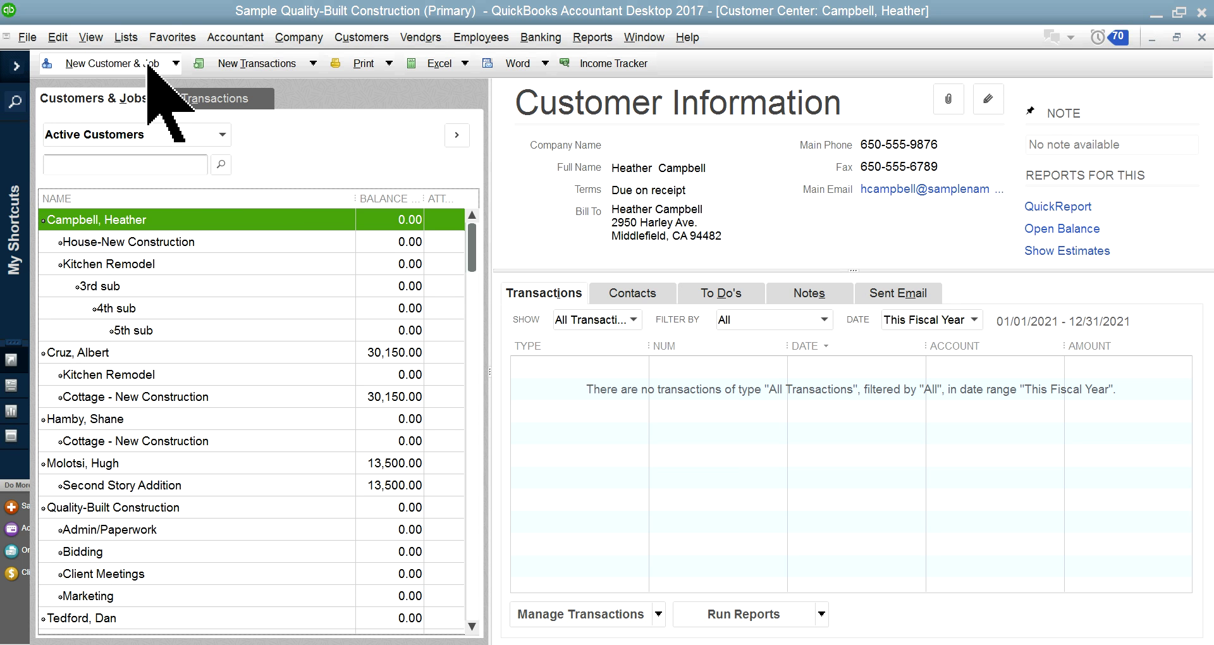
click(176, 63)
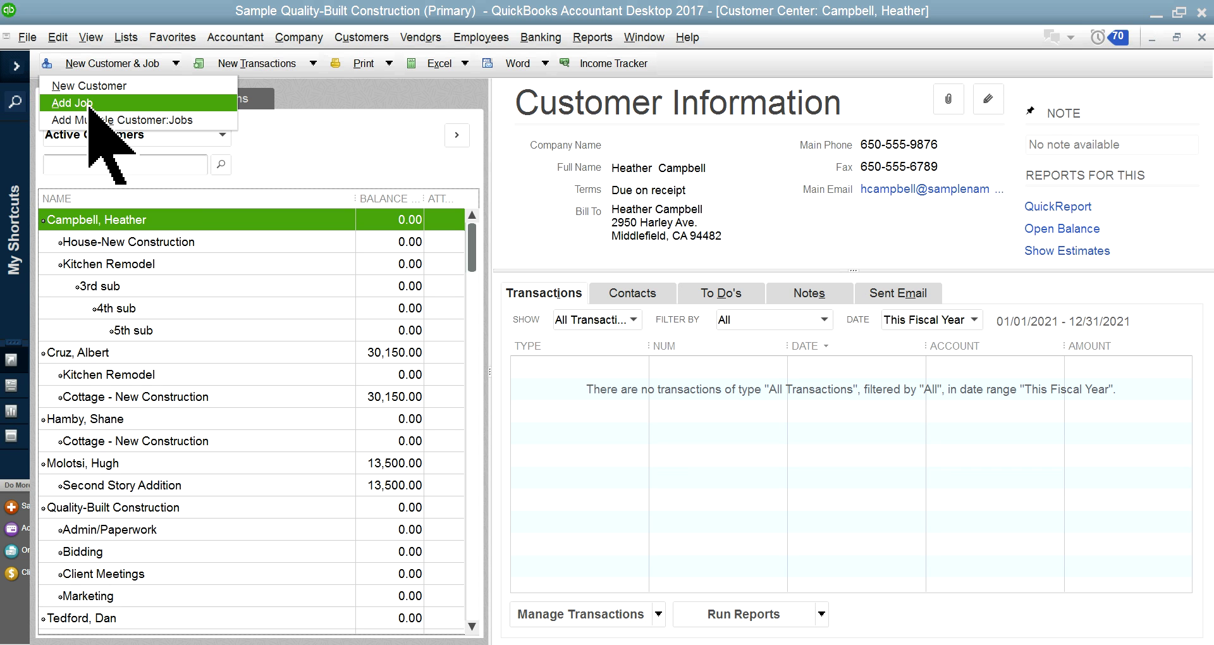
click(332, 103)
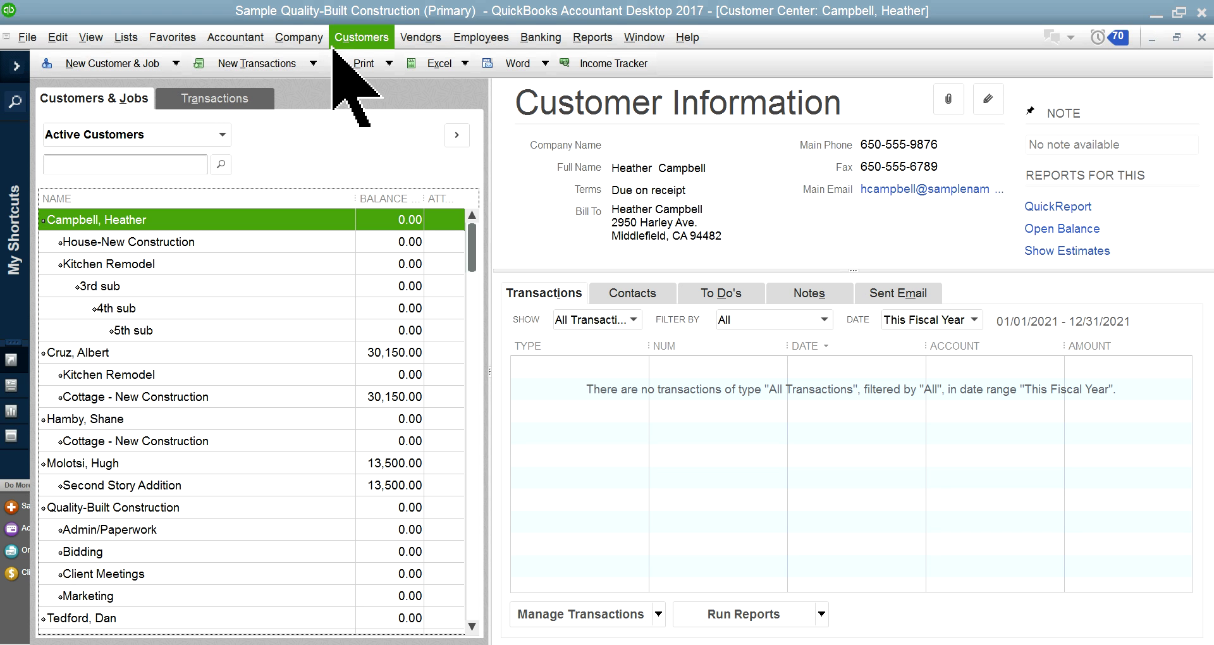
click(379, 38)
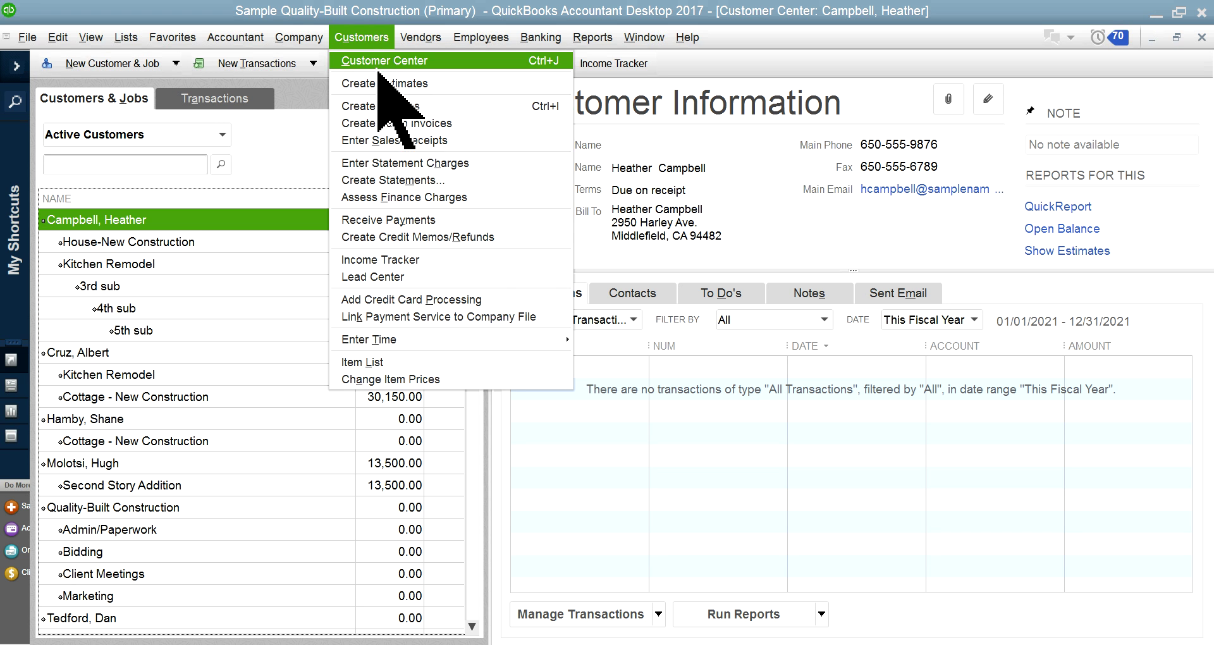
click(378, 37)
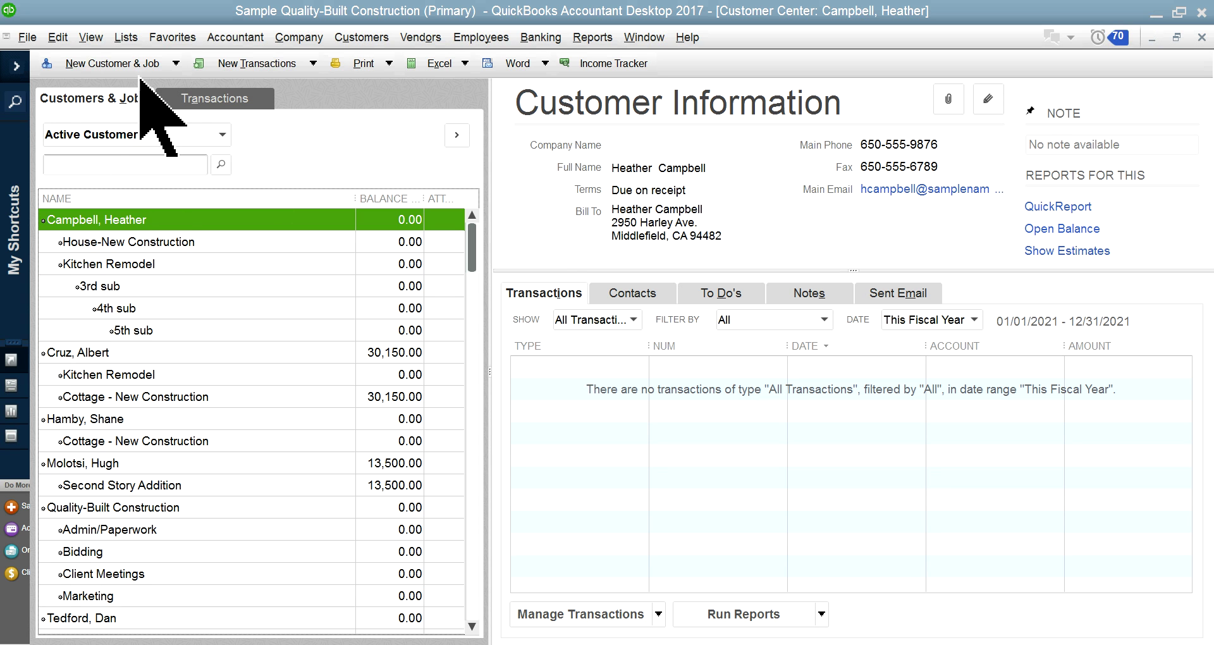
click(136, 65)
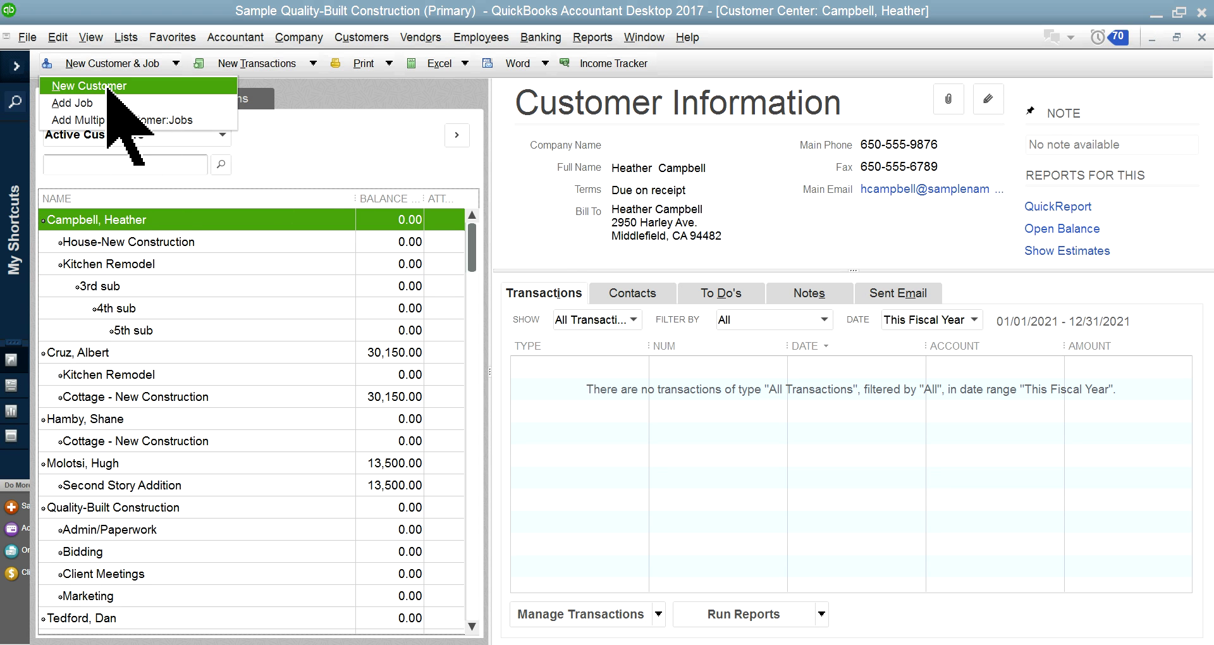
click(306, 129)
scroll(308, 330, down, 1)
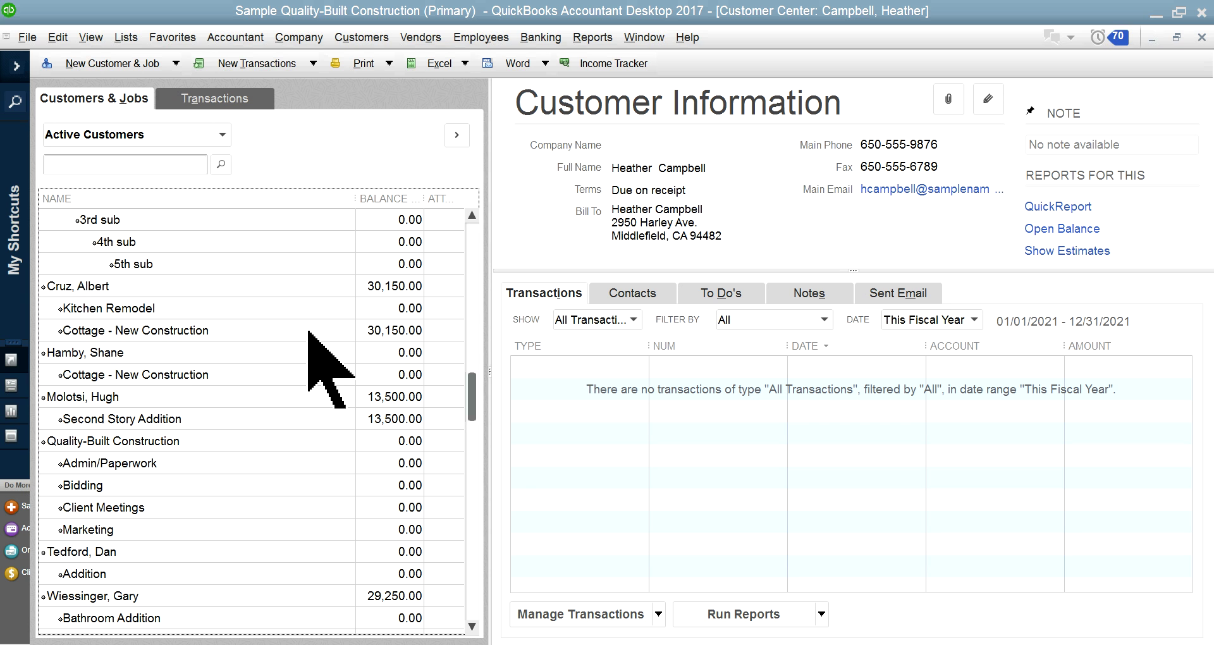
Open Edit Customer:Job for the customer with the 30,150.00 balance.
click(75, 287)
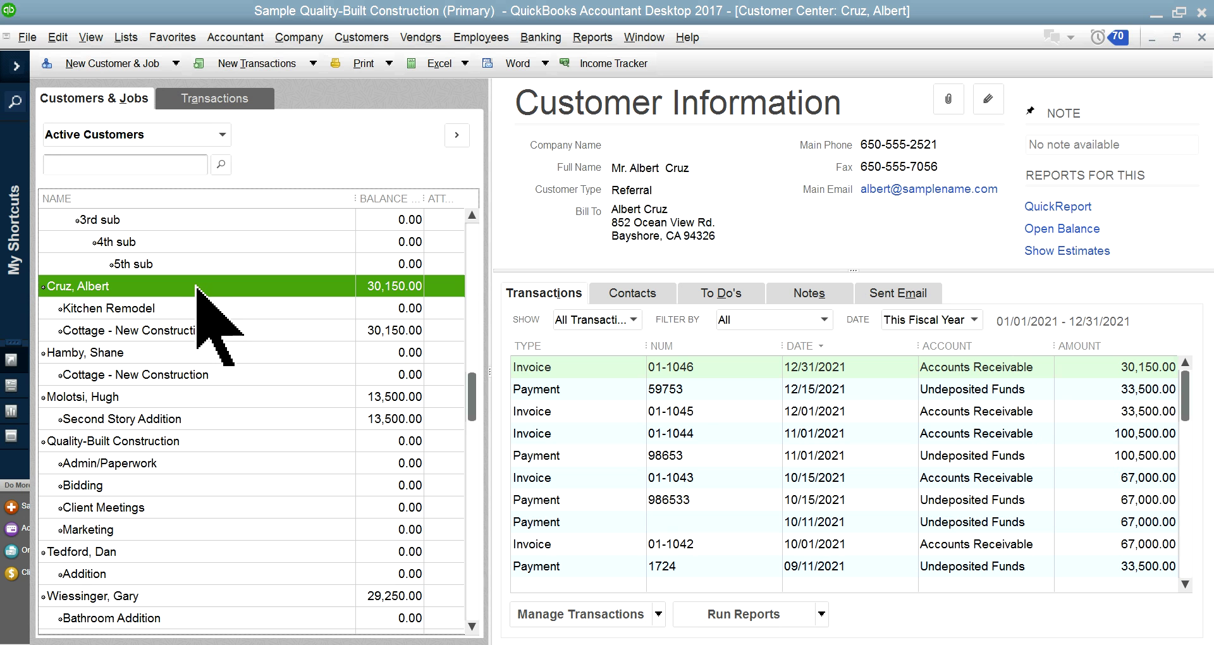
right_click(195, 287)
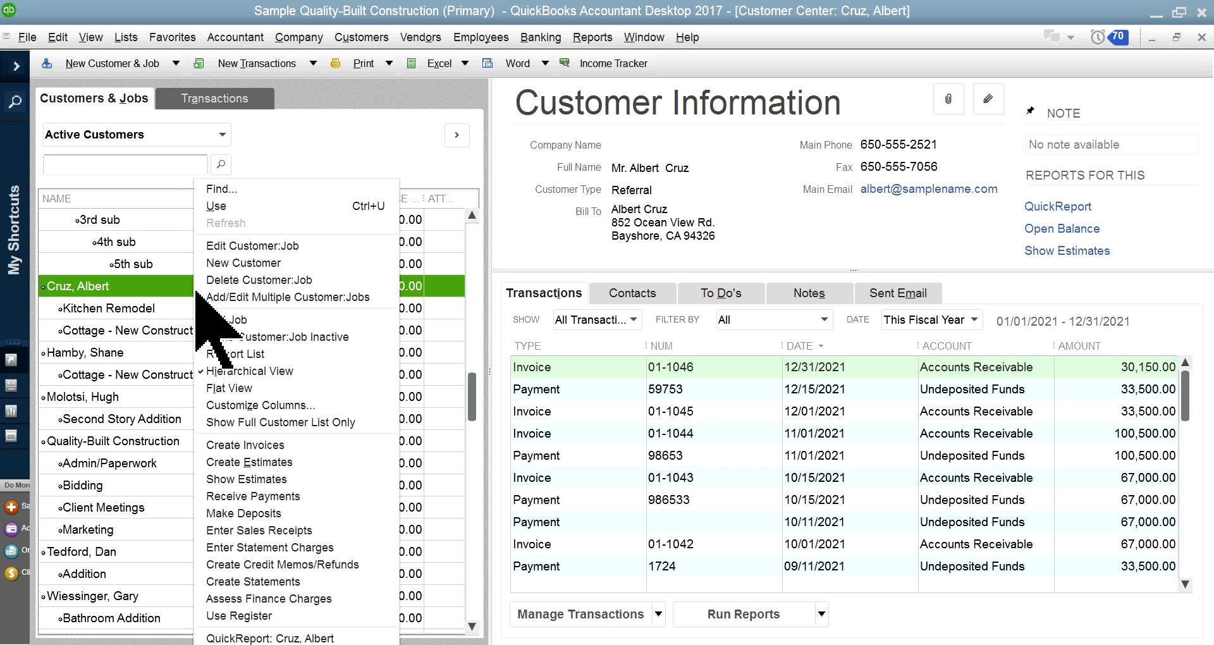
click(239, 253)
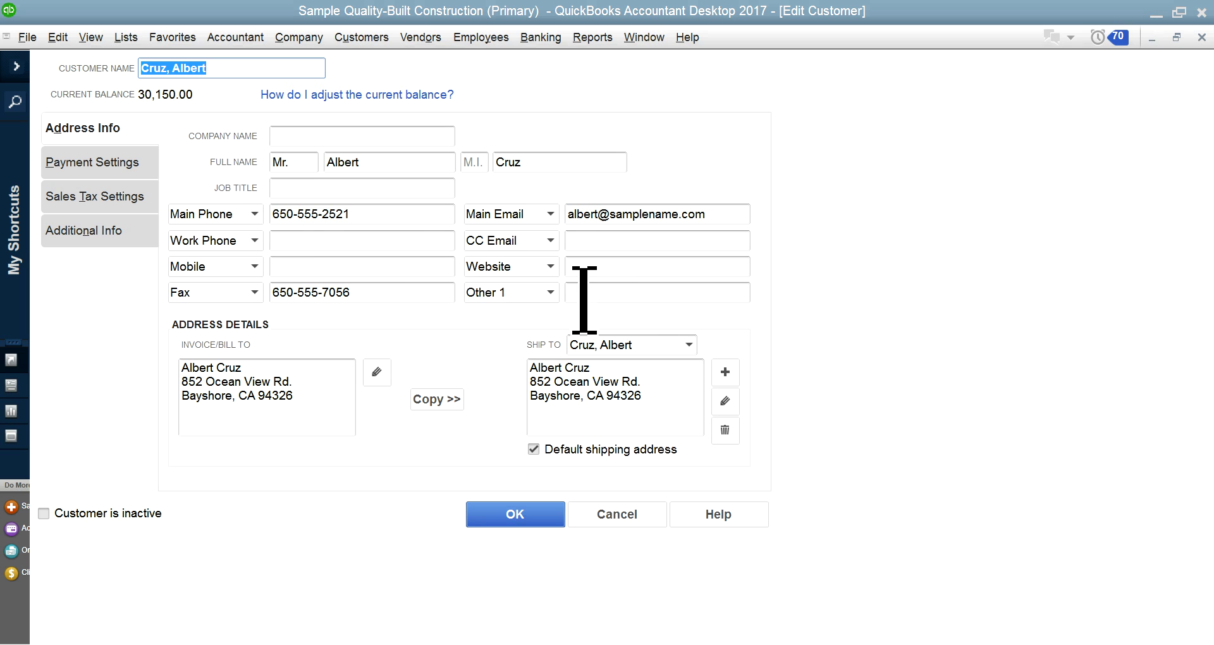
Review Additional Info (type Referral, no rep) and the name custom fields, leaving everything unchanged.
click(87, 235)
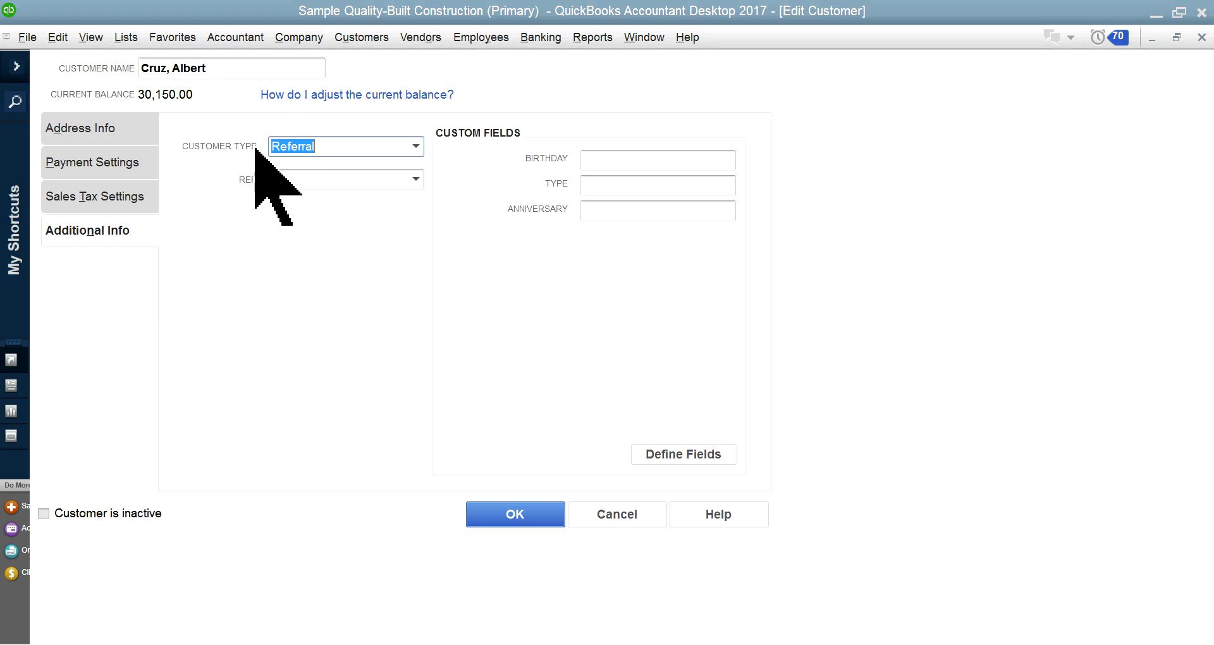
click(416, 146)
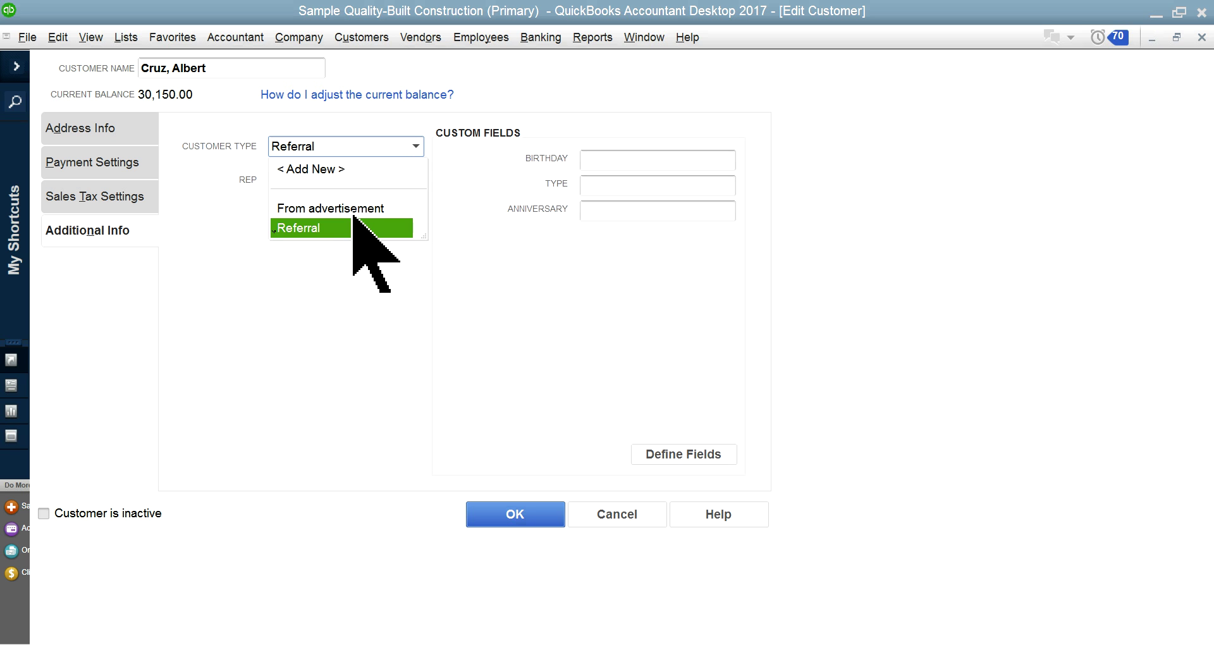
click(360, 269)
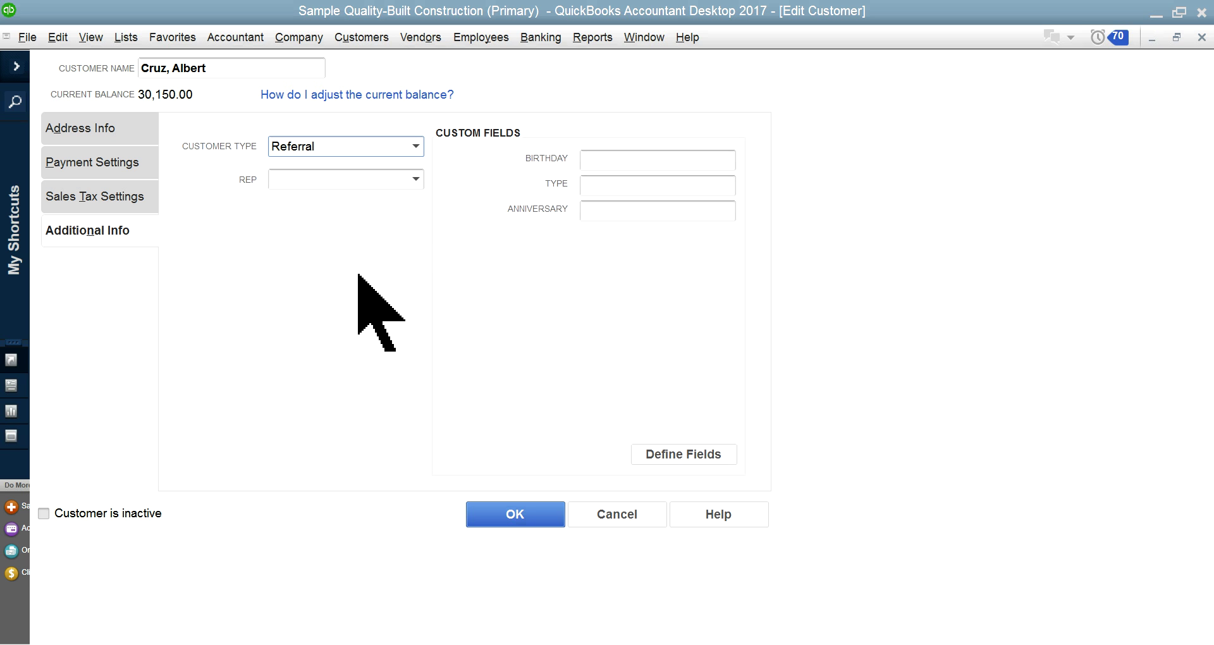
click(420, 154)
click(342, 228)
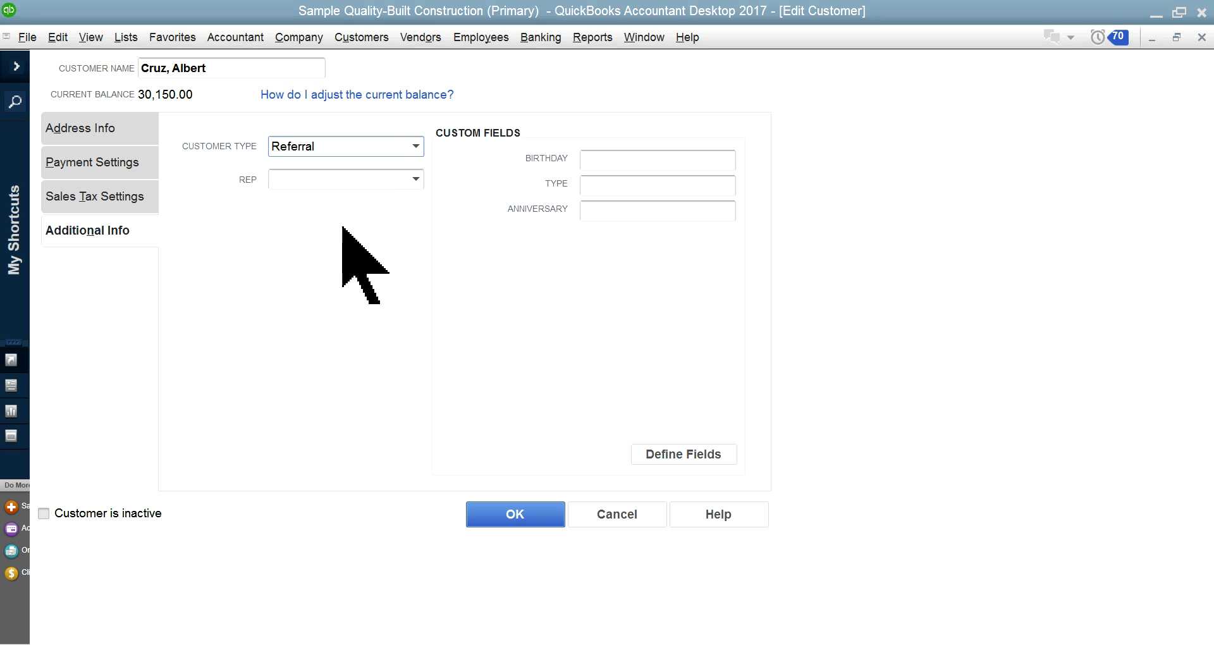
click(415, 179)
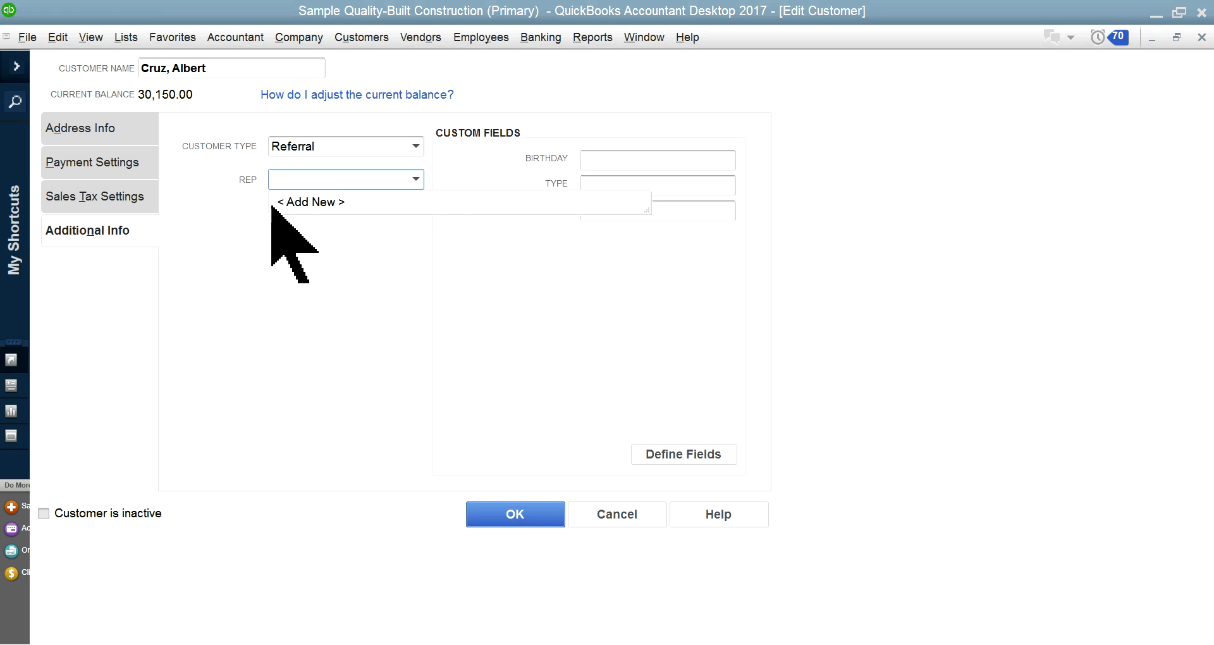
click(293, 256)
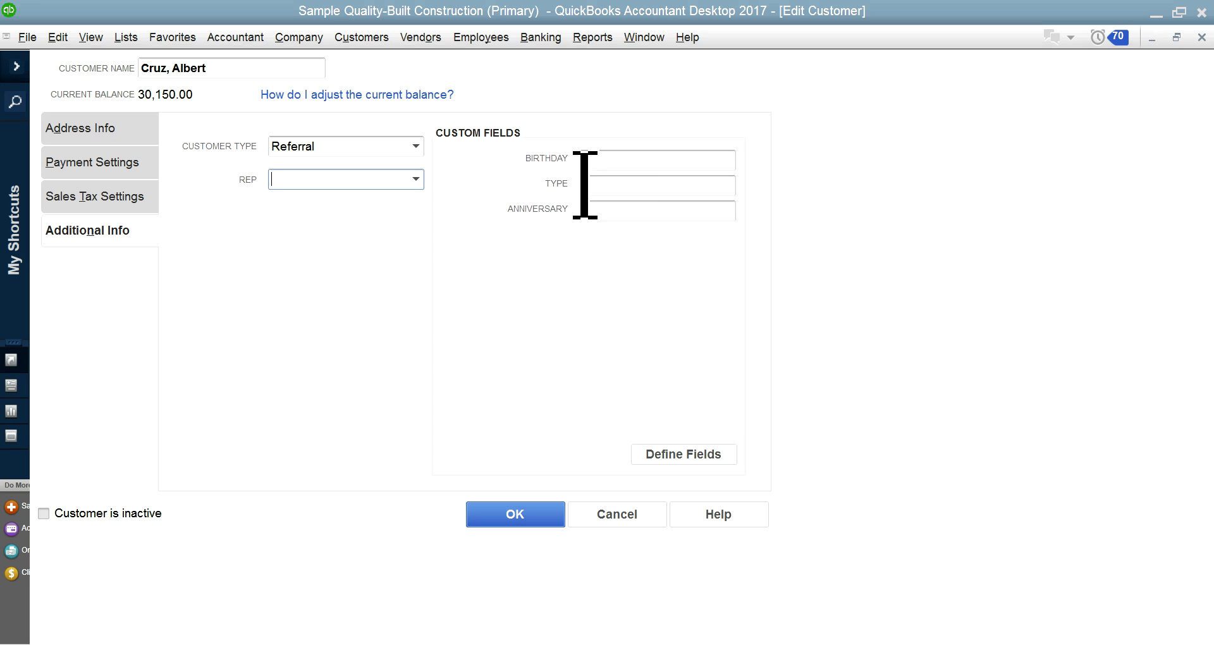
click(694, 456)
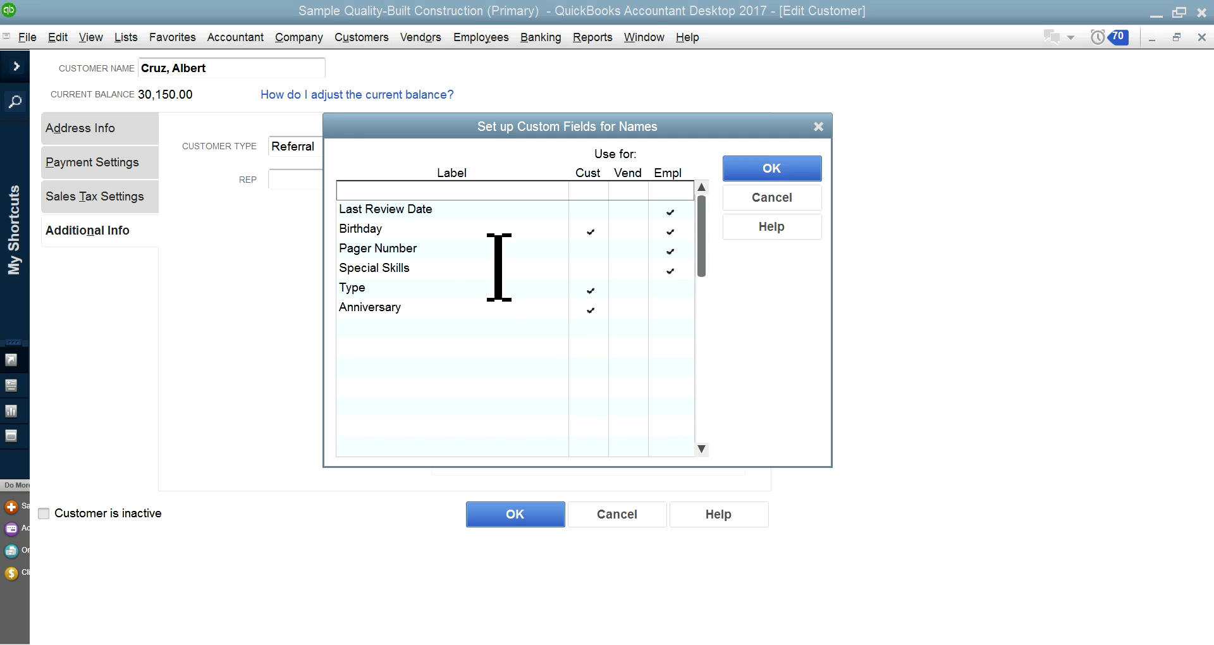
click(768, 201)
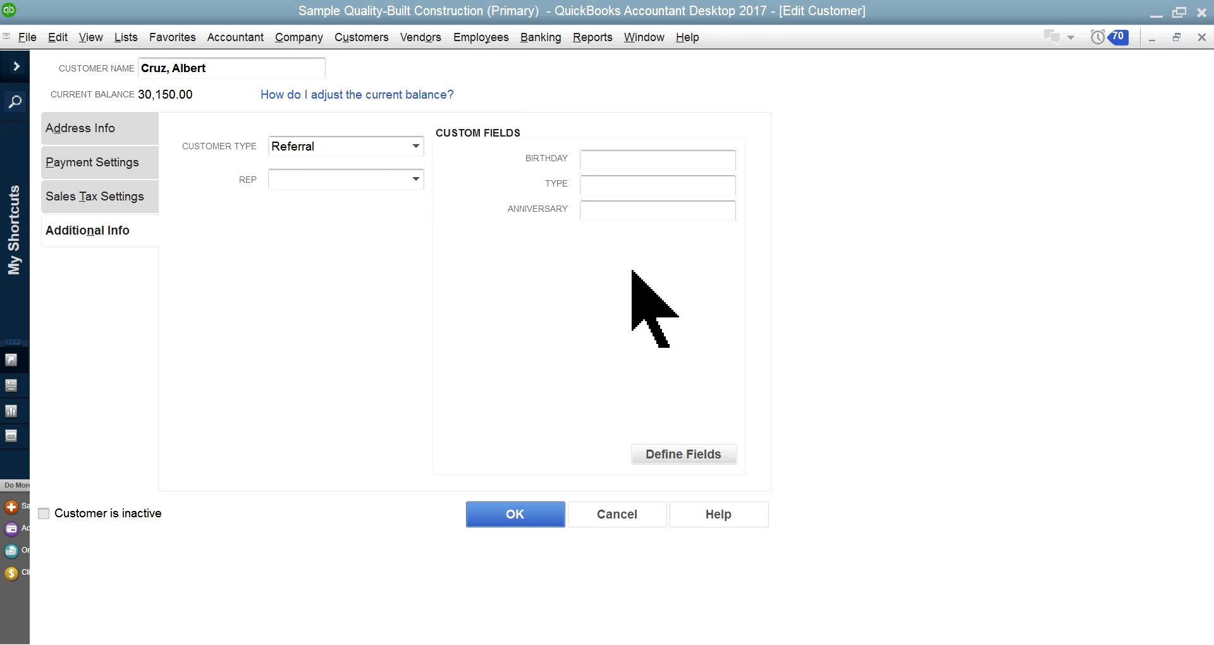
Cancel the customer record and open the Kitchen Remodel job in Edit Job.
click(617, 515)
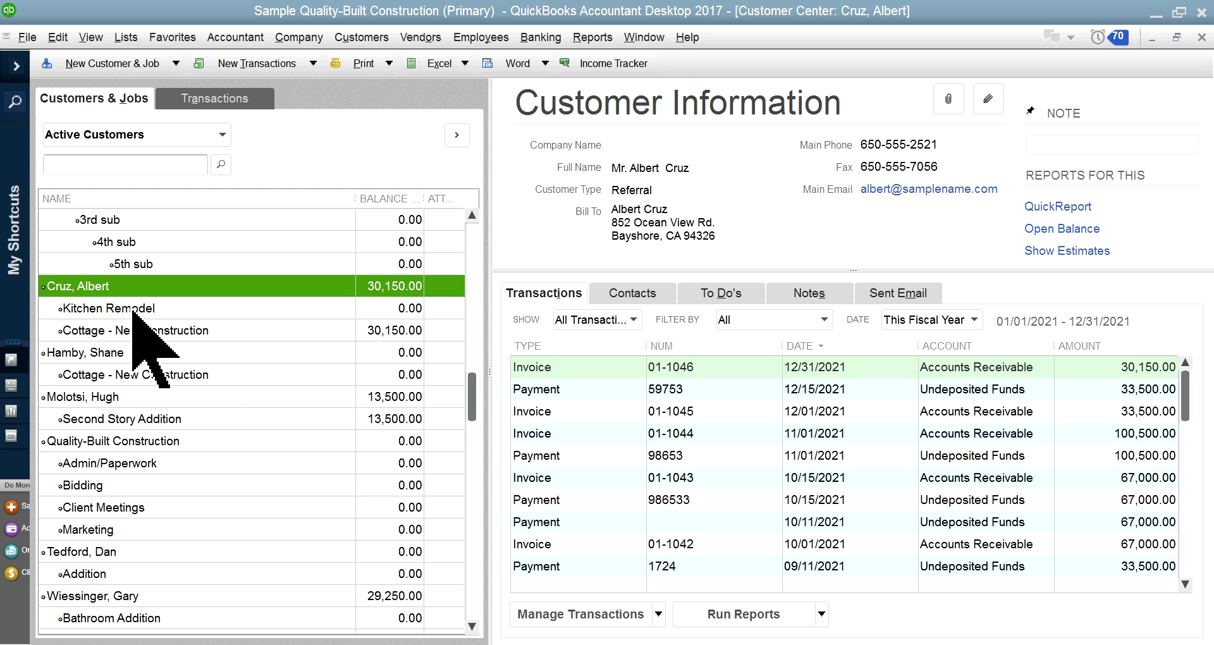
click(131, 308)
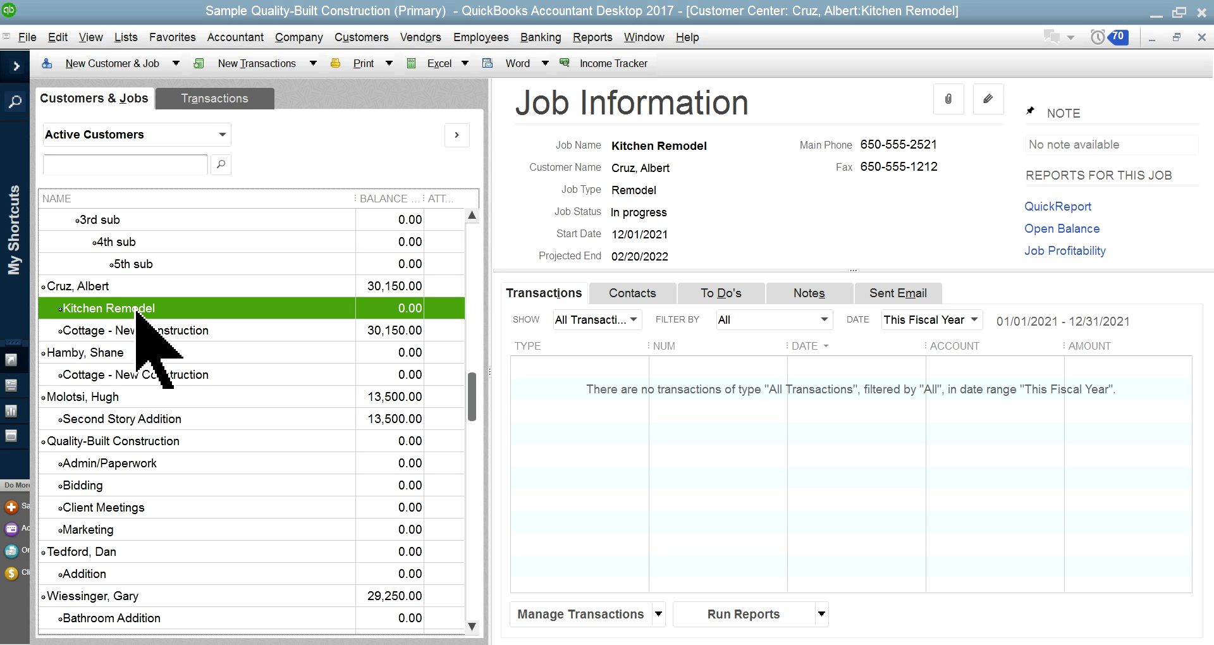
right_click(136, 308)
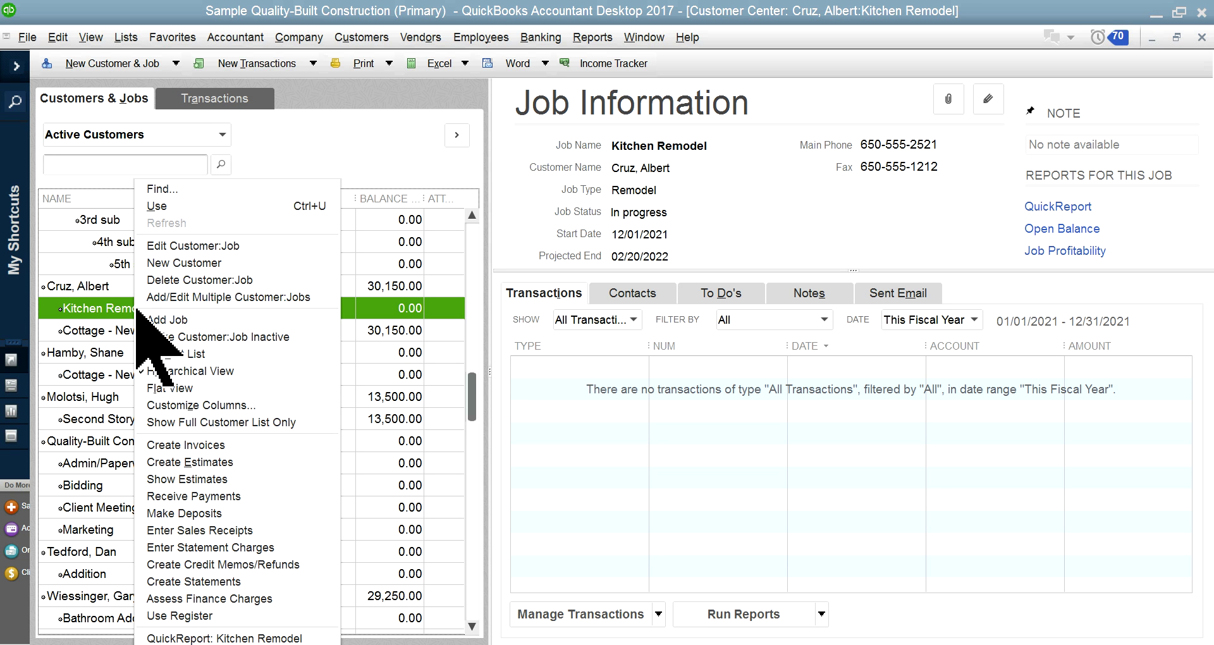
click(174, 242)
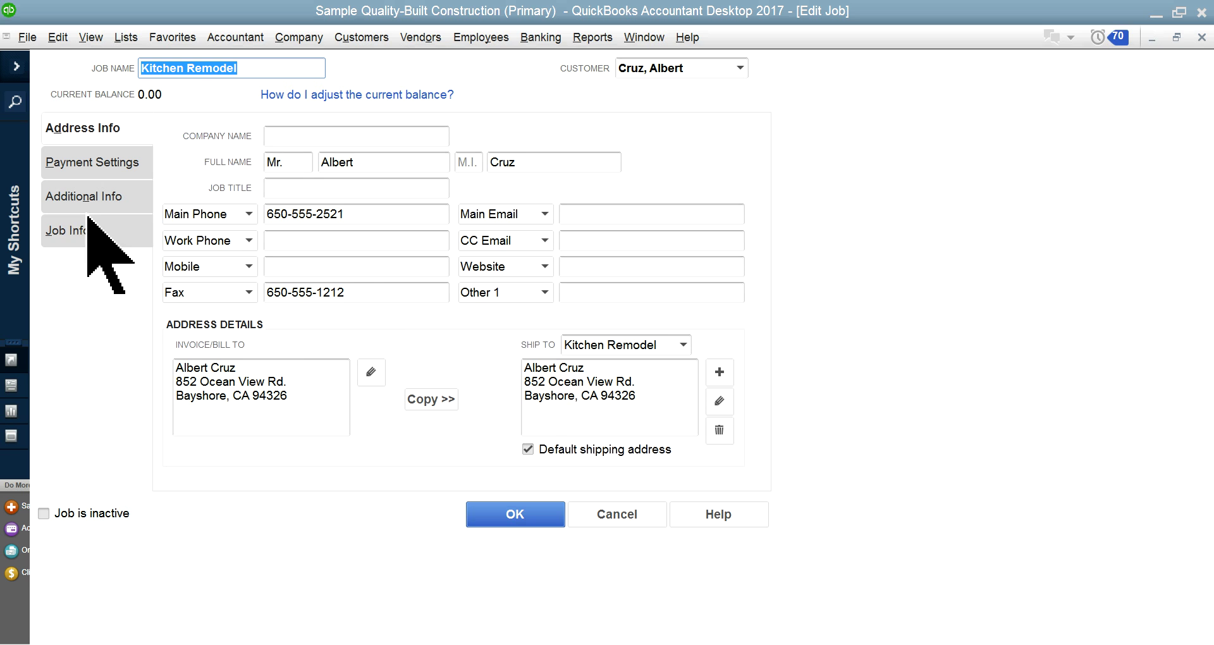
On Job Info, keep Kitchen Remodel's job type Remodel and status In progress.
click(64, 231)
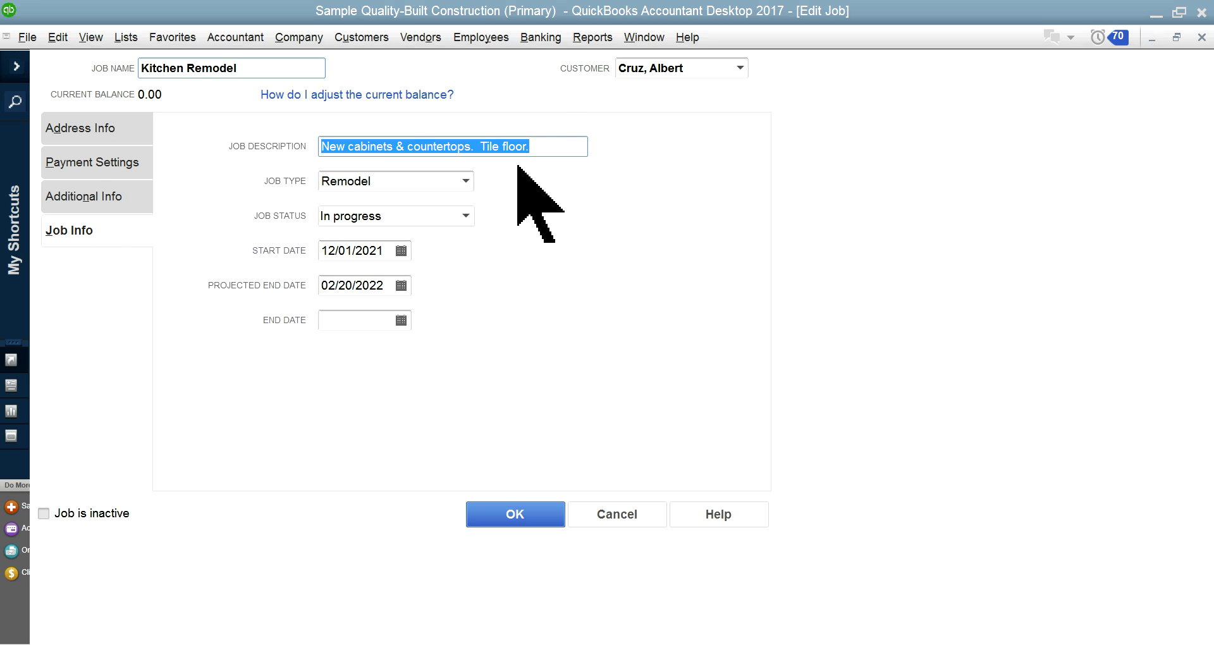
click(545, 148)
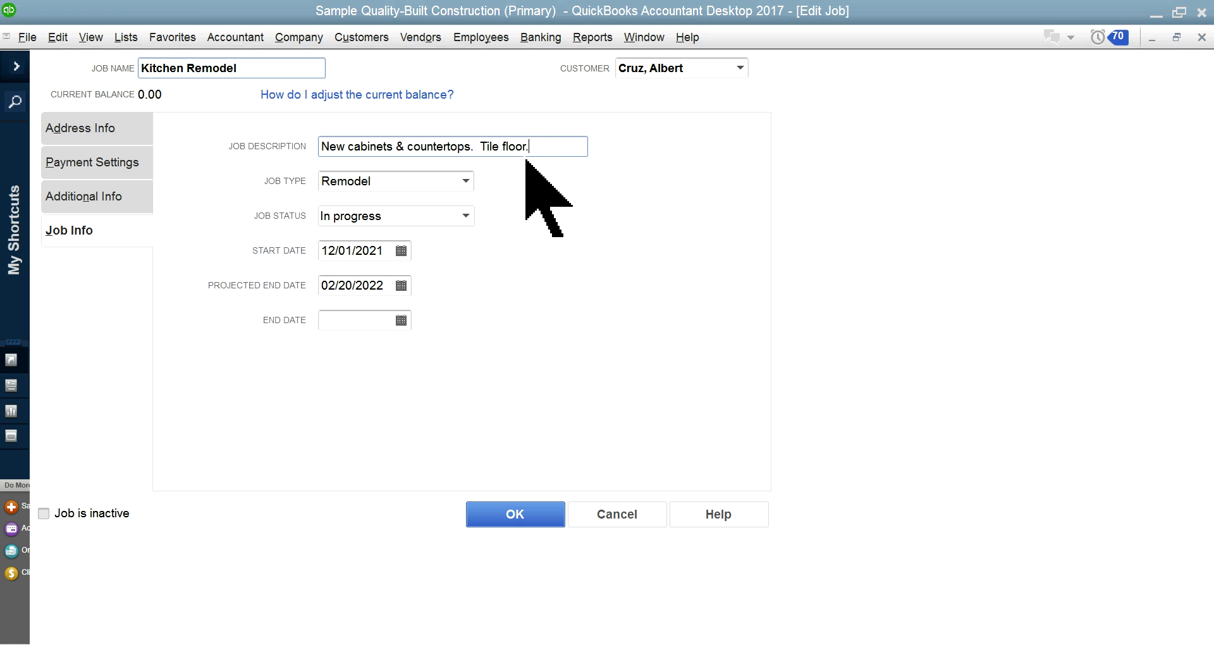
click(467, 181)
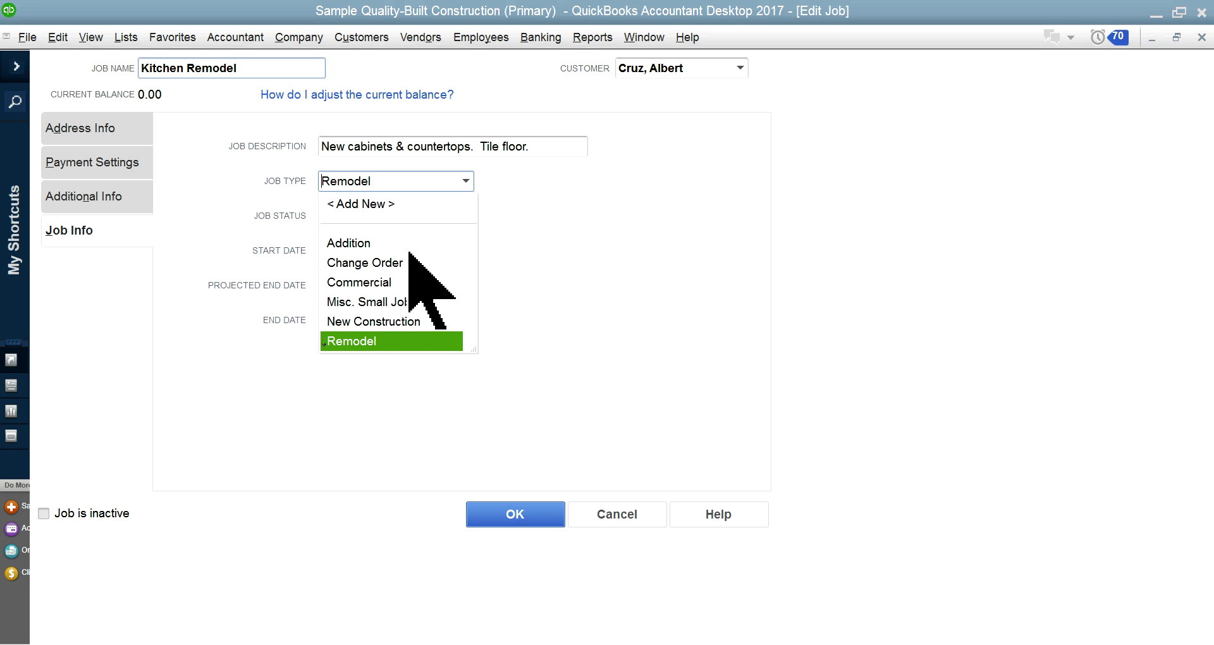
click(551, 278)
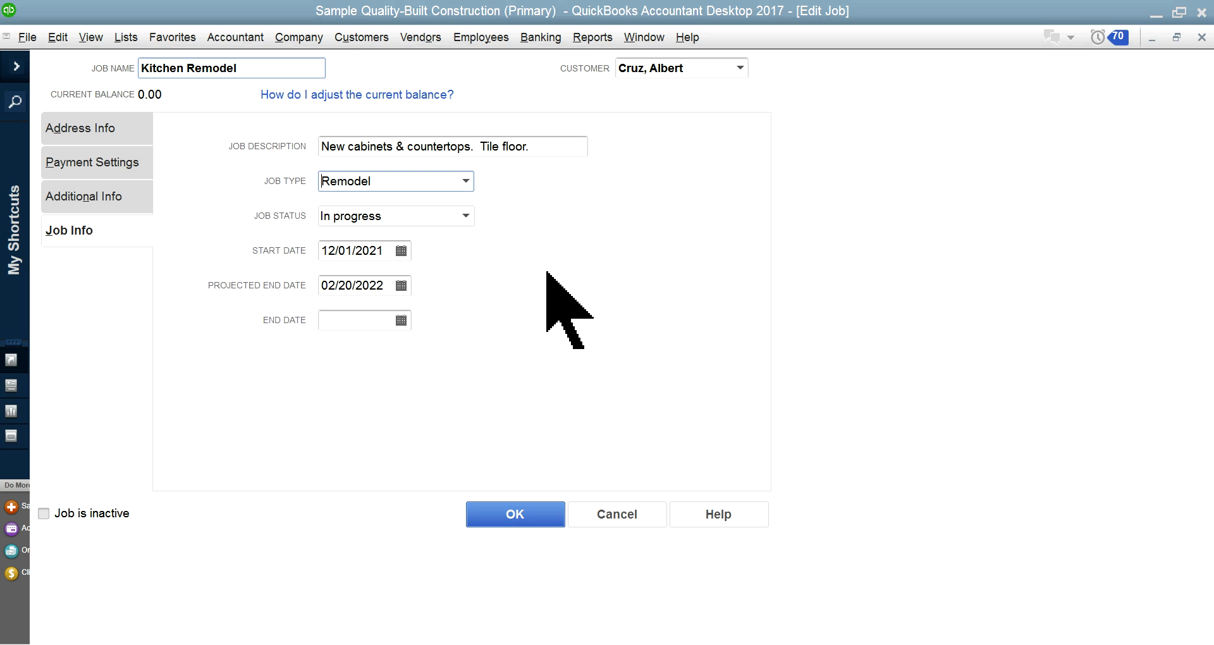
click(466, 216)
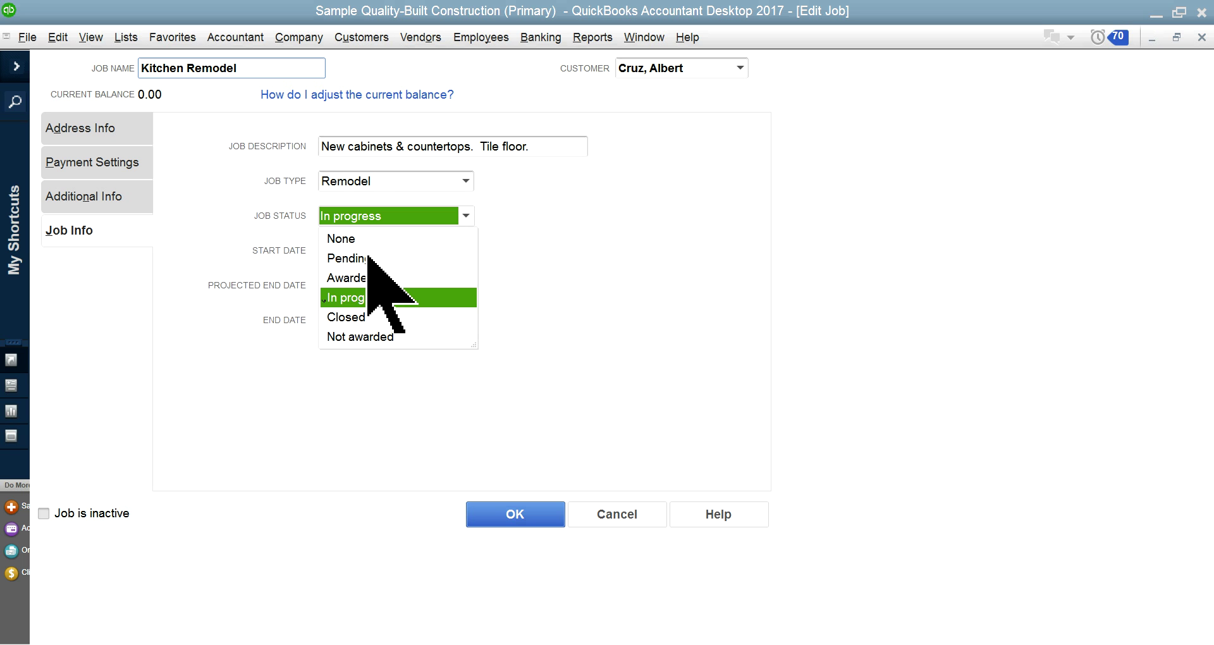
click(531, 263)
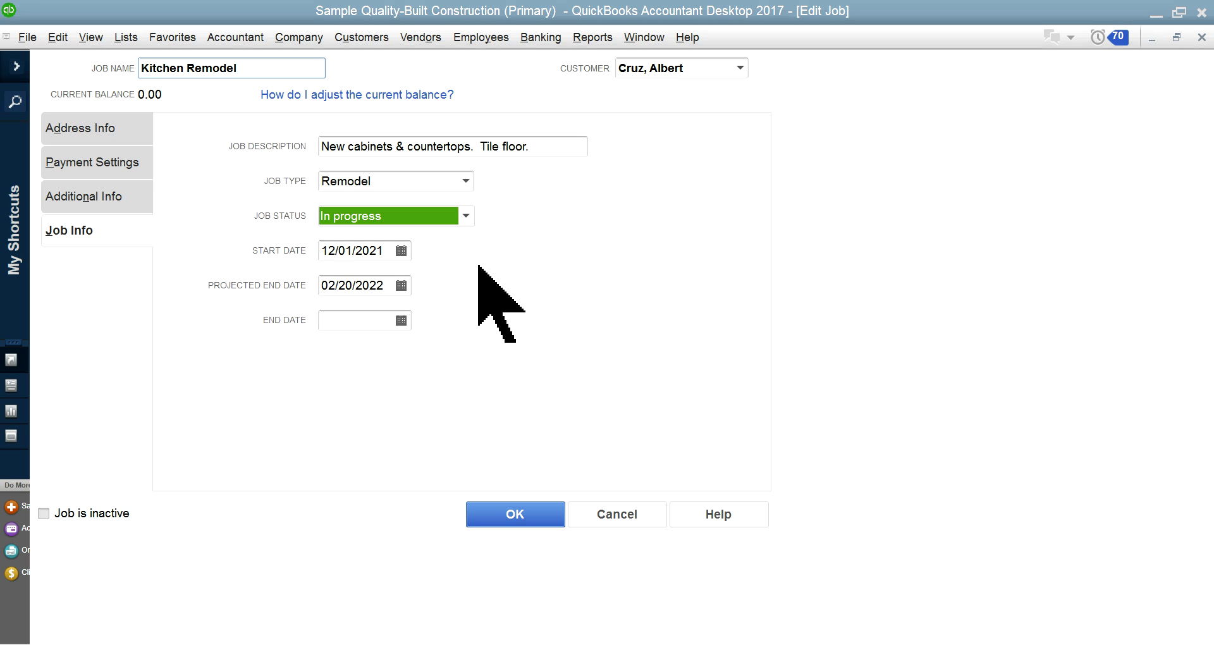
Check Preferences, then close the Kitchen Remodel Edit Job window.
click(62, 42)
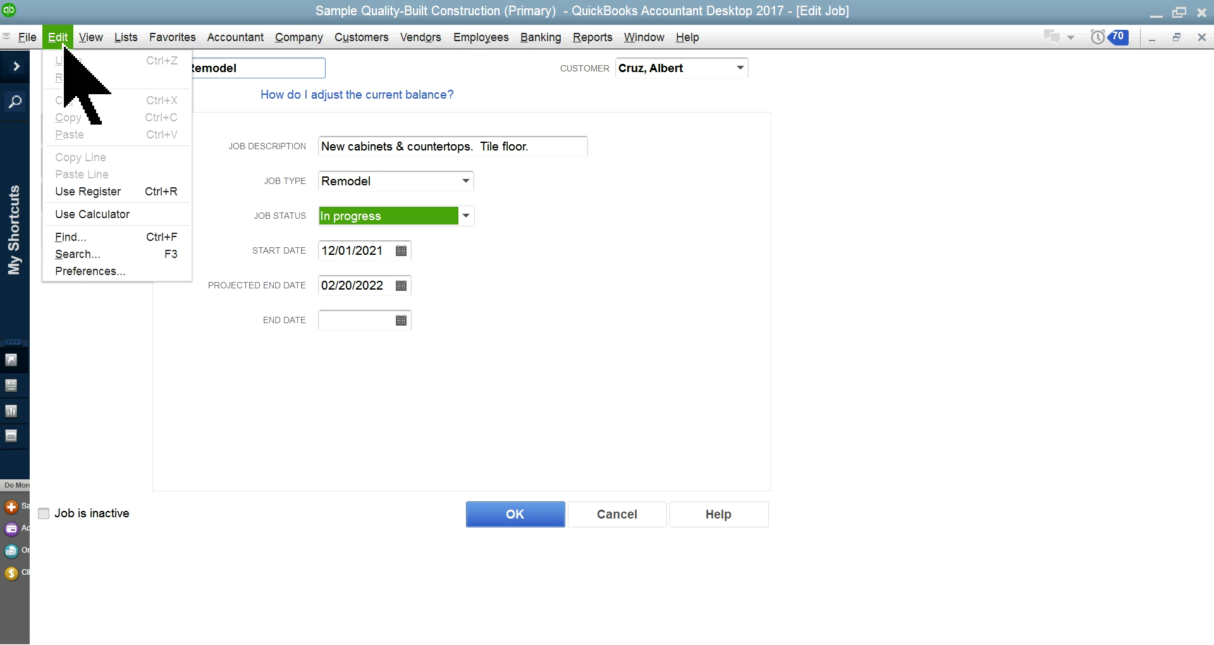
click(89, 271)
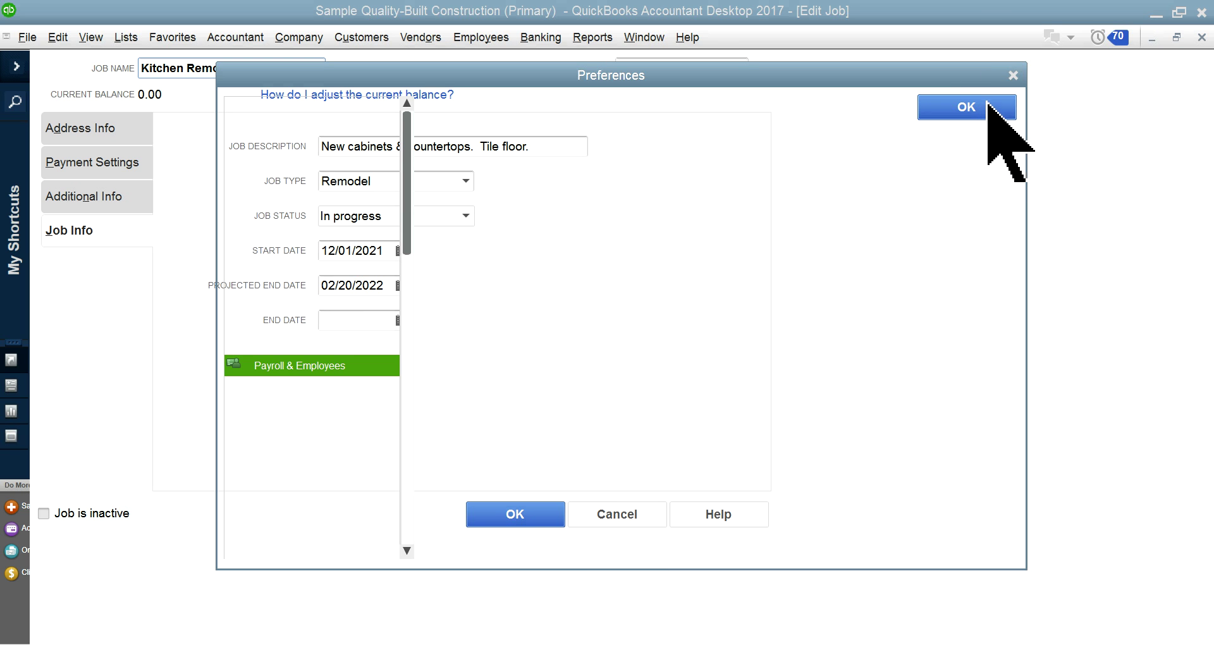
click(991, 101)
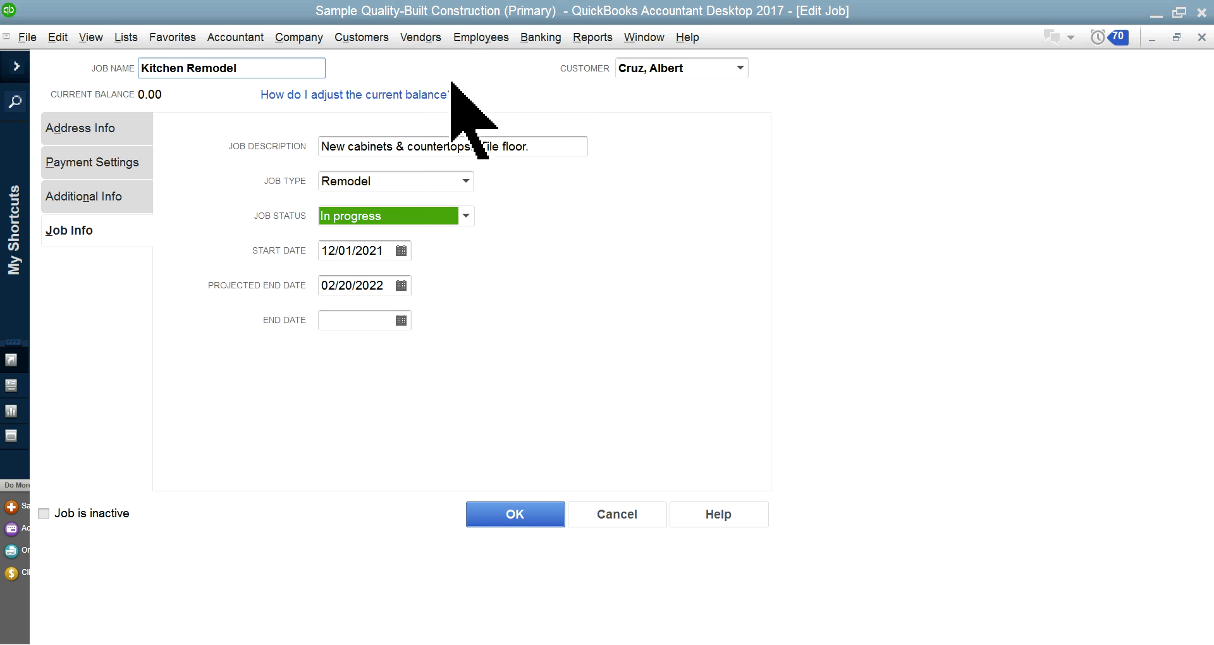
click(616, 514)
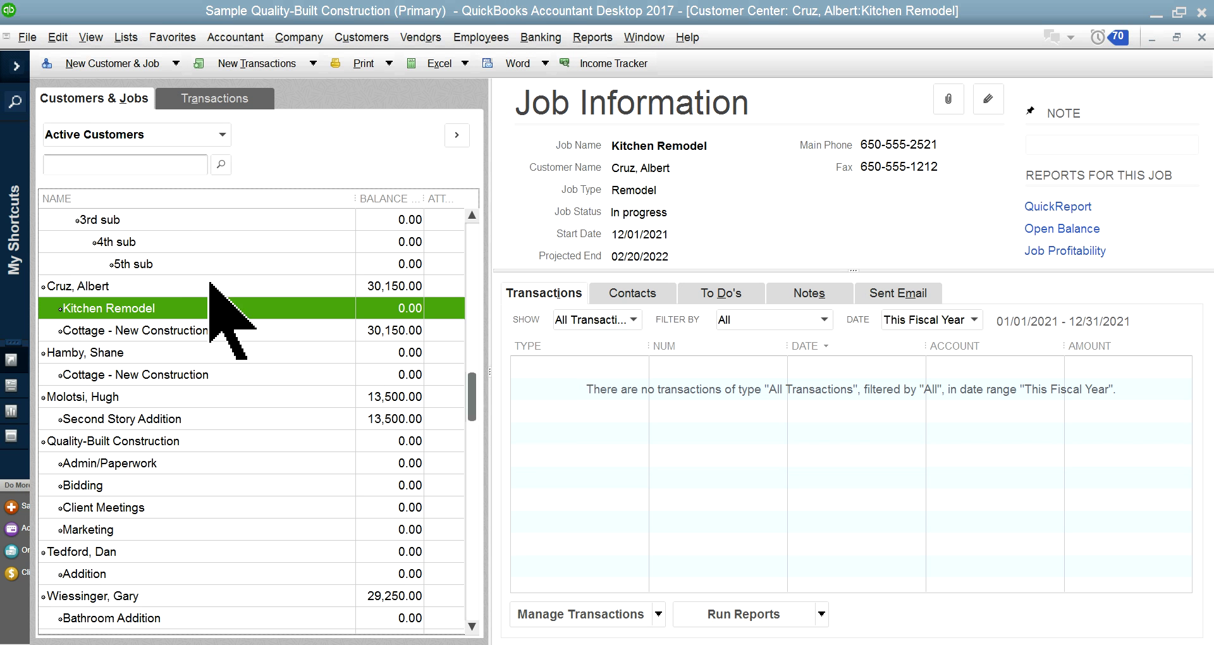
Review the Jobs & Estimates company job status descriptions and cancel without changes.
click(59, 37)
click(102, 405)
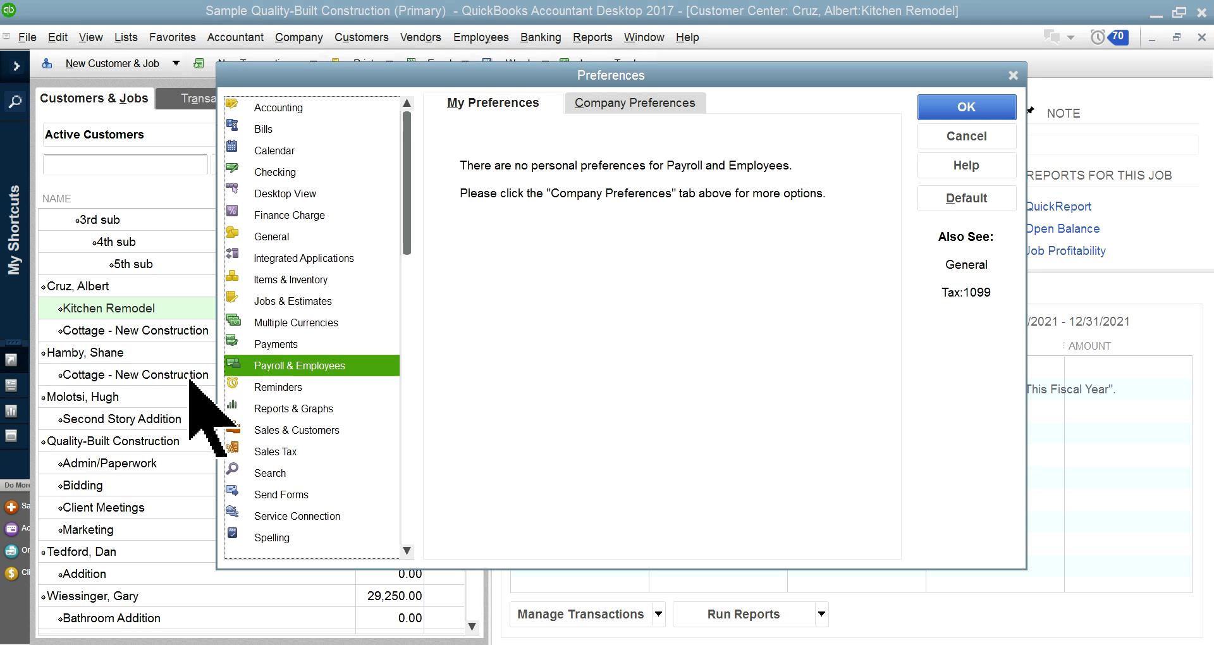
click(323, 304)
click(623, 104)
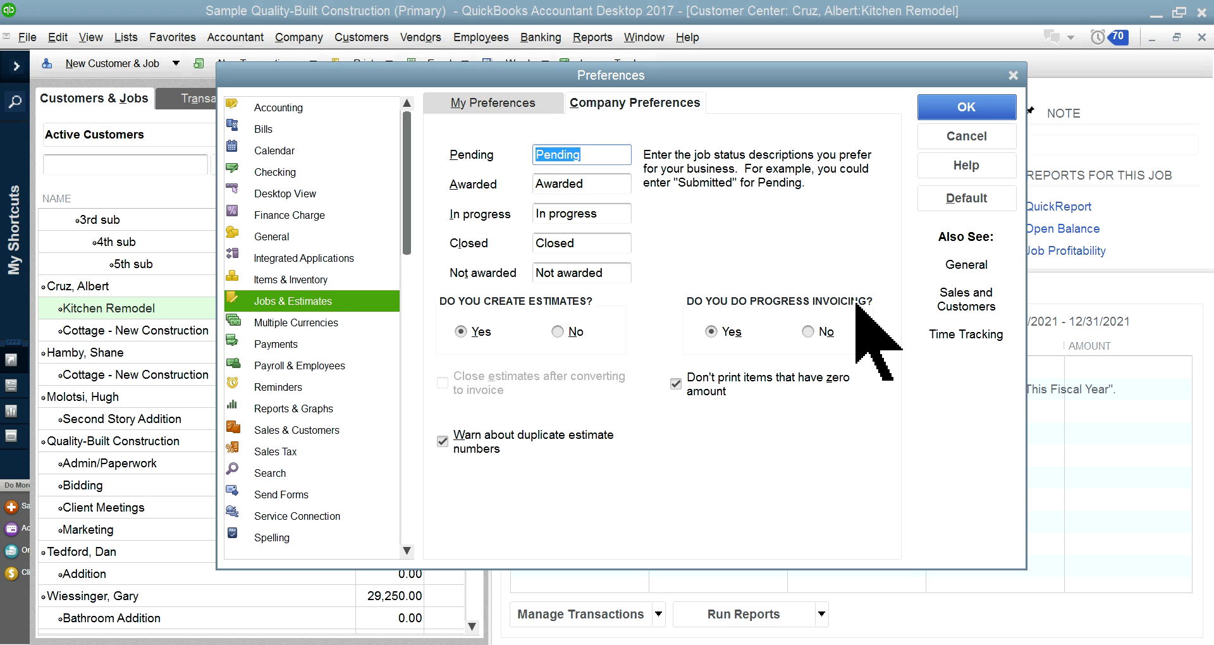
click(959, 136)
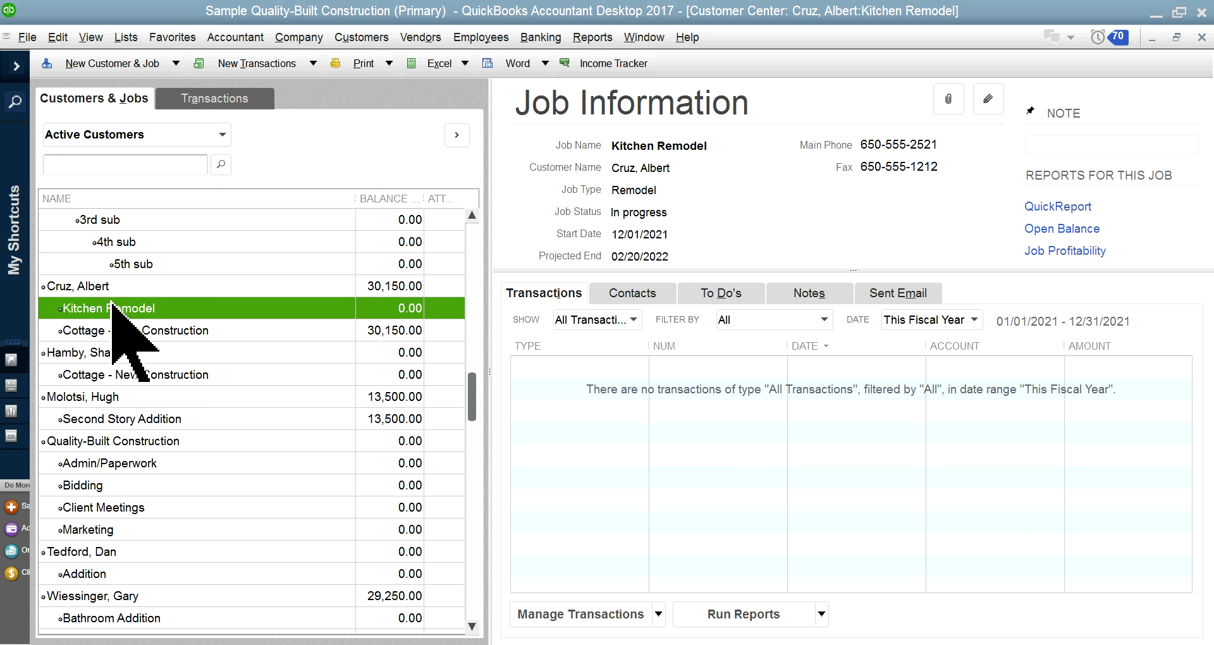
Reopen Kitchen Remodel for editing and set its customer type to Referral.
right_click(155, 310)
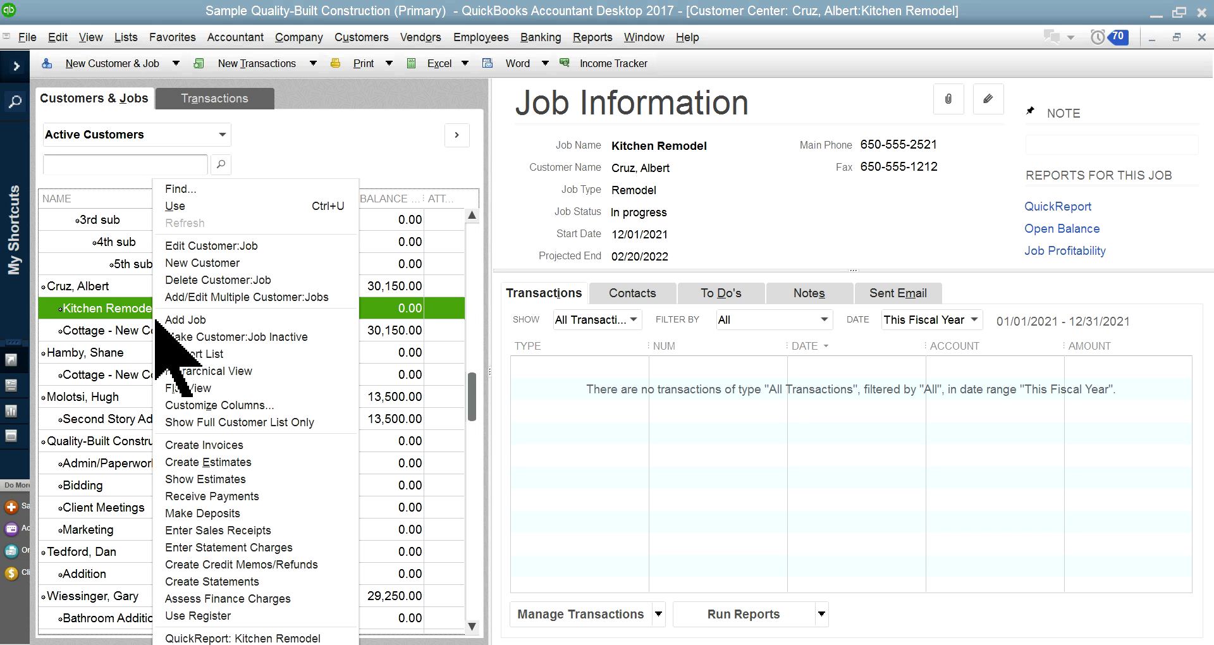
click(202, 247)
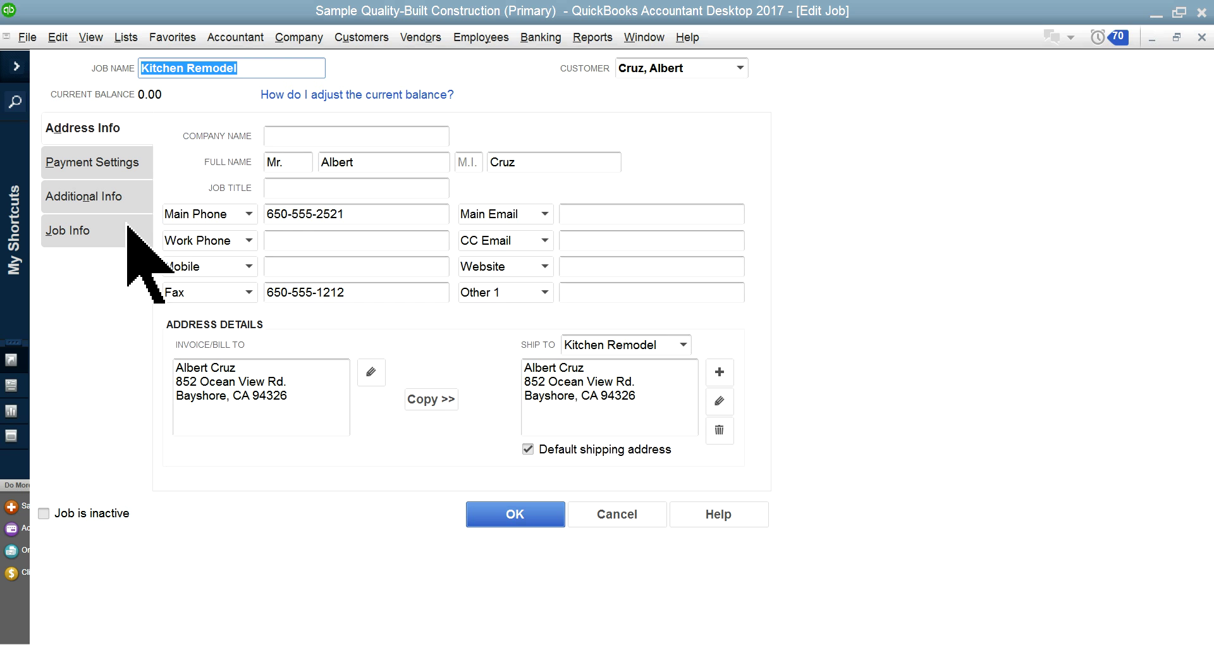
click(98, 201)
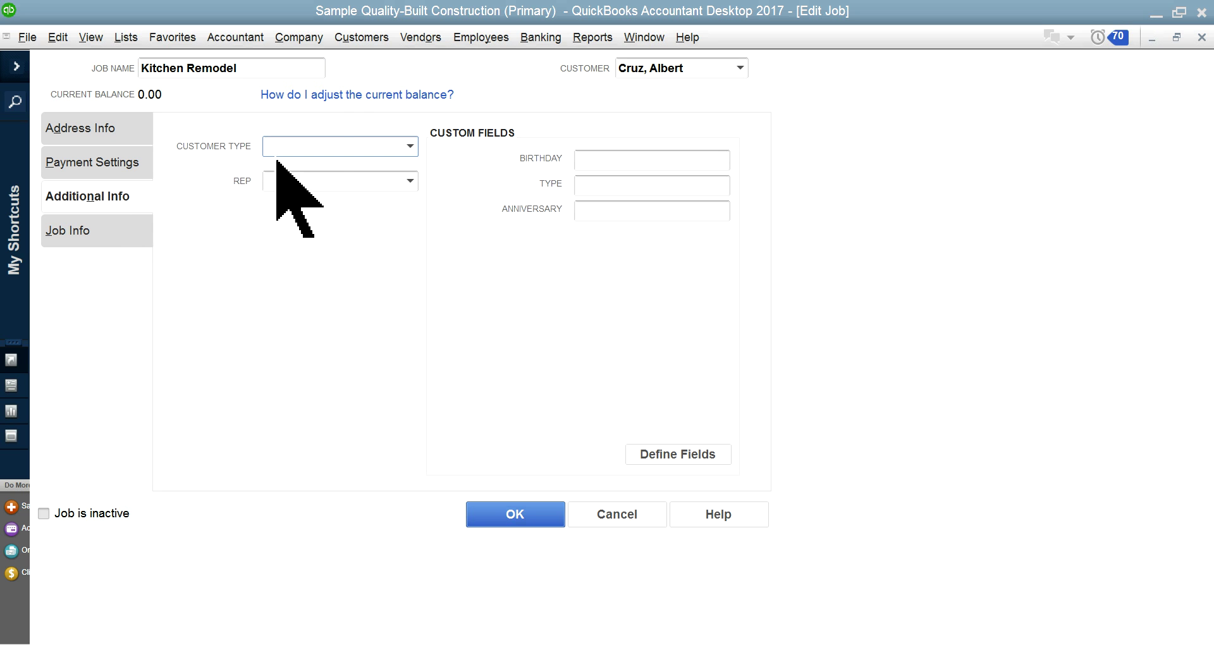
click(411, 147)
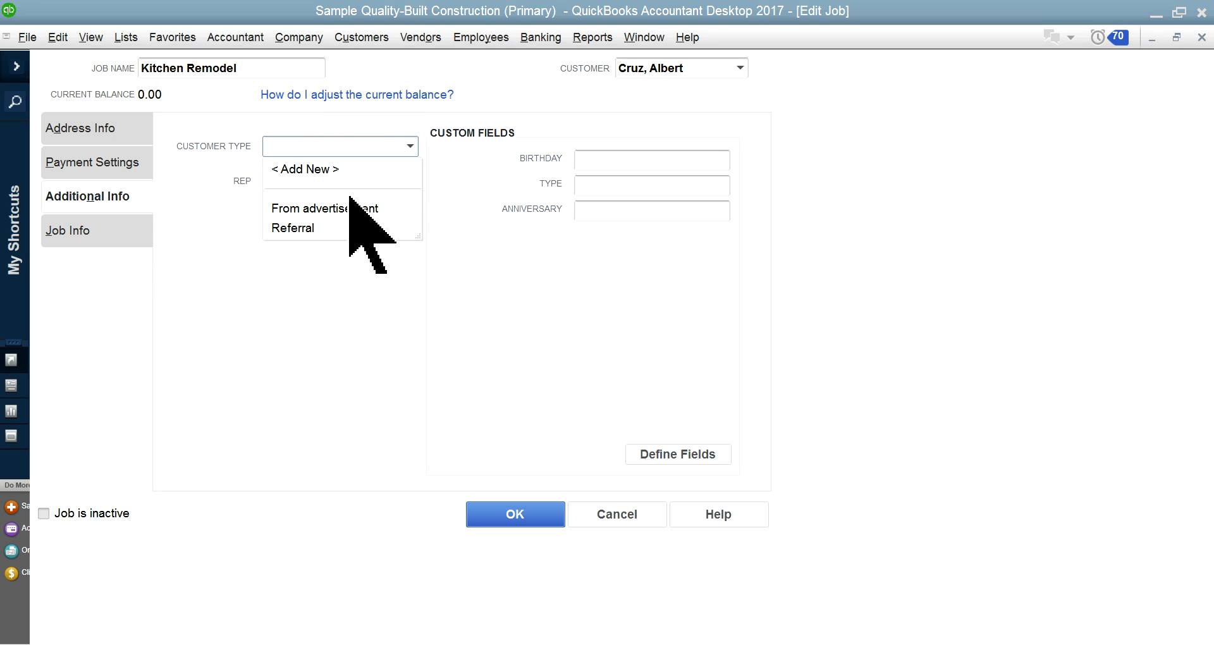
click(317, 230)
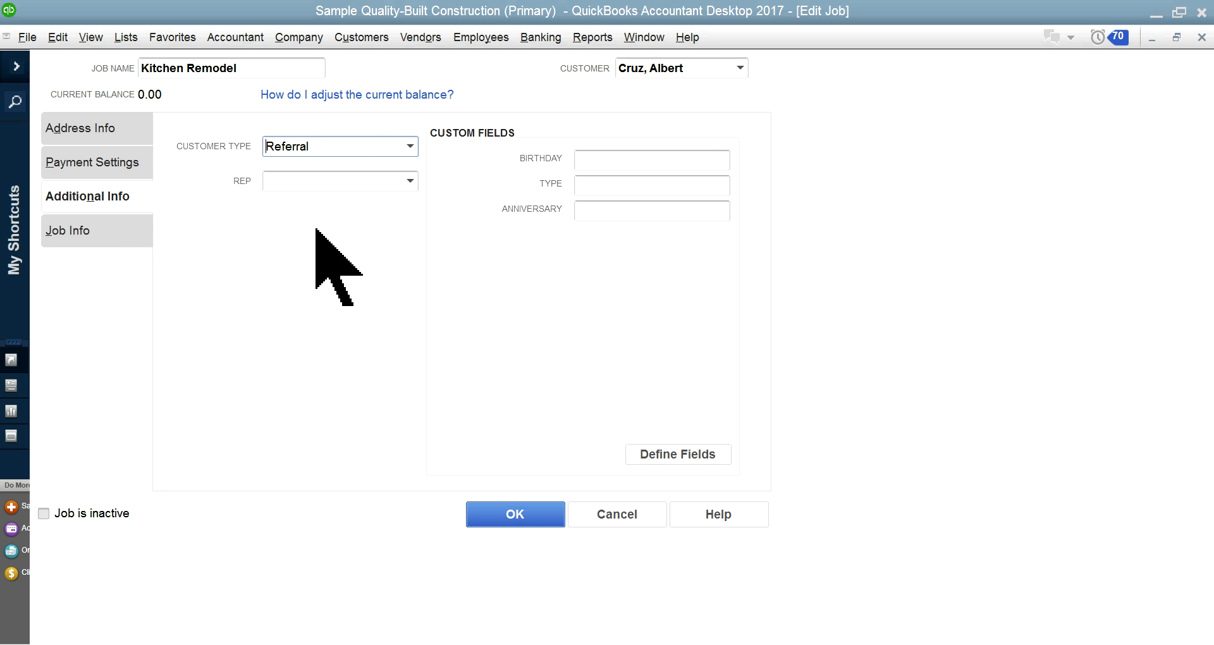
click(411, 180)
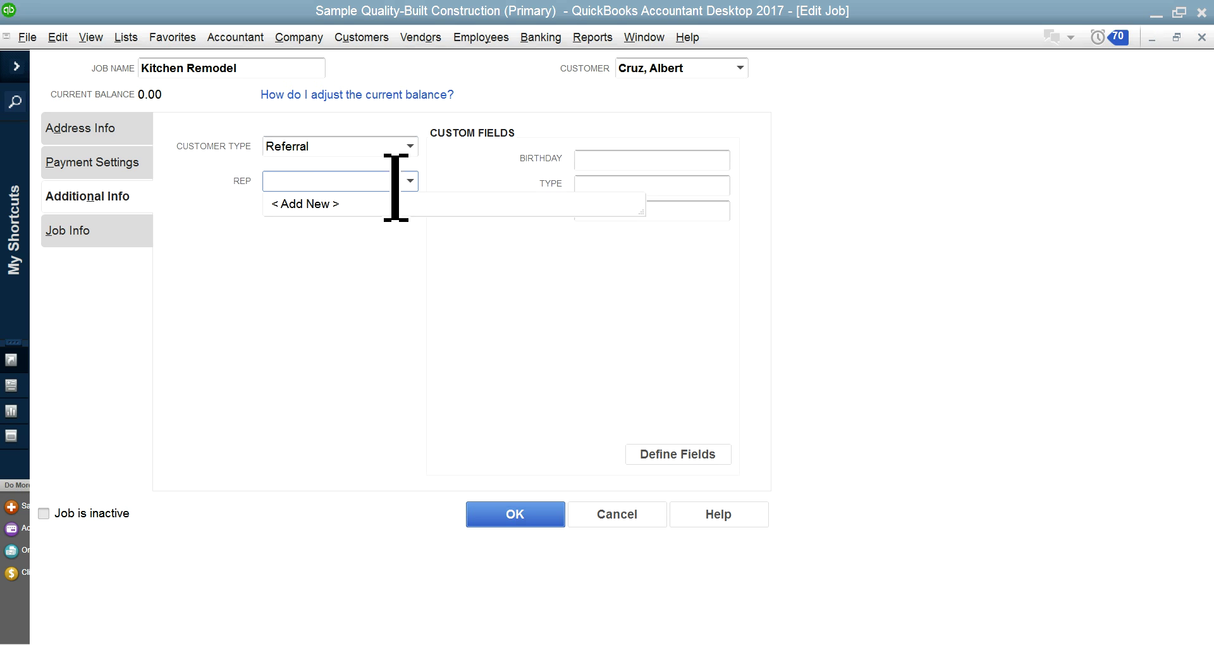
click(315, 204)
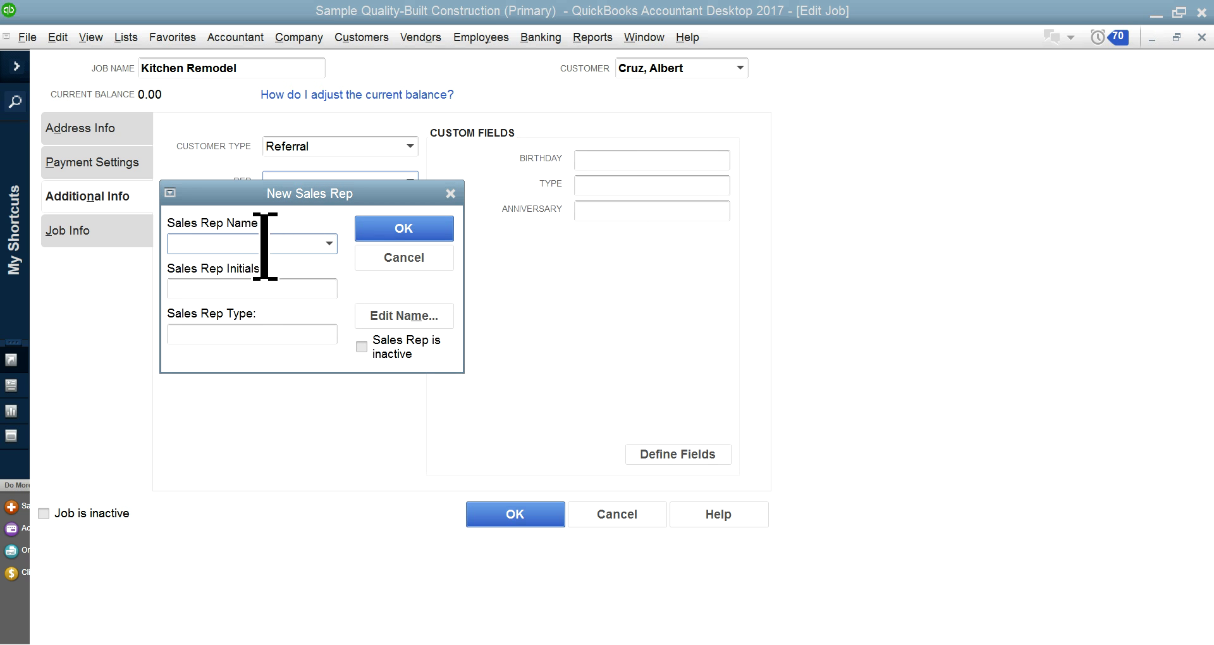
click(330, 244)
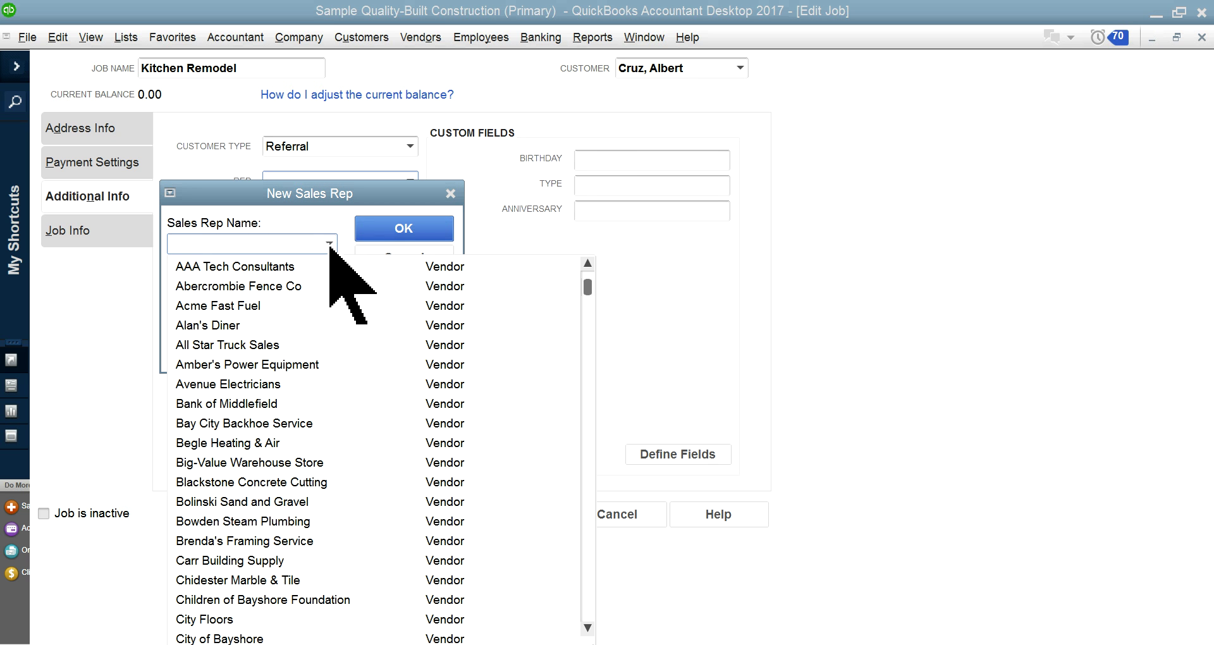
scroll(352, 474, down, 8)
scroll(351, 532, down, 20)
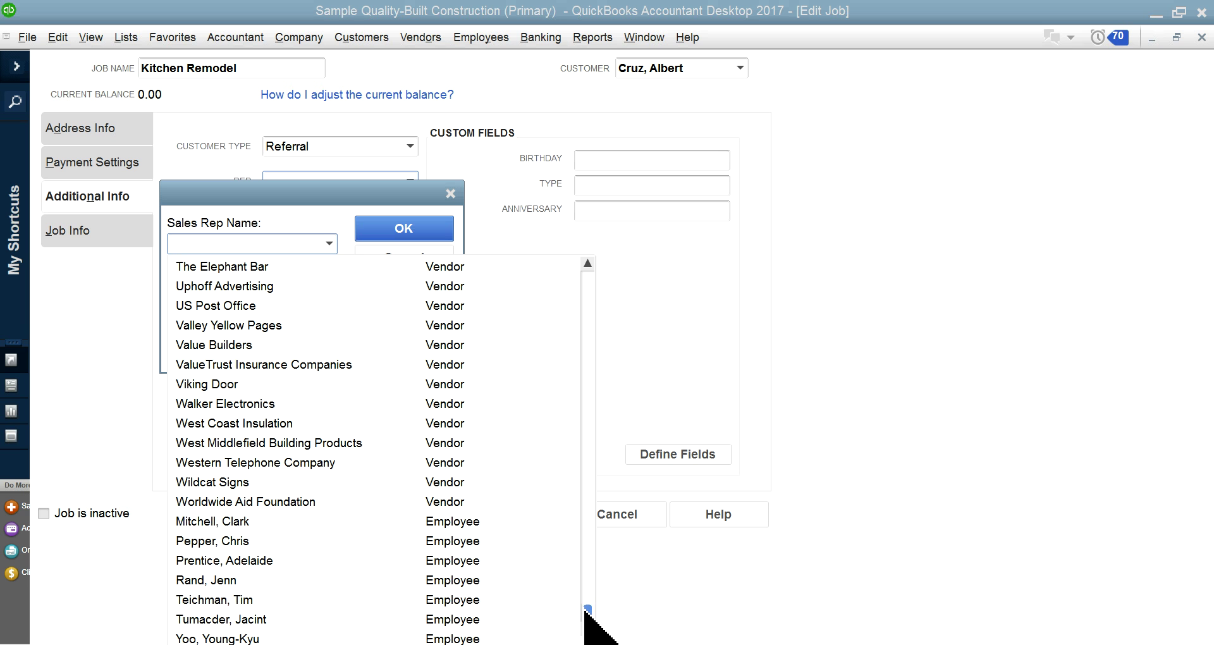
drag(587, 610, 609, 298)
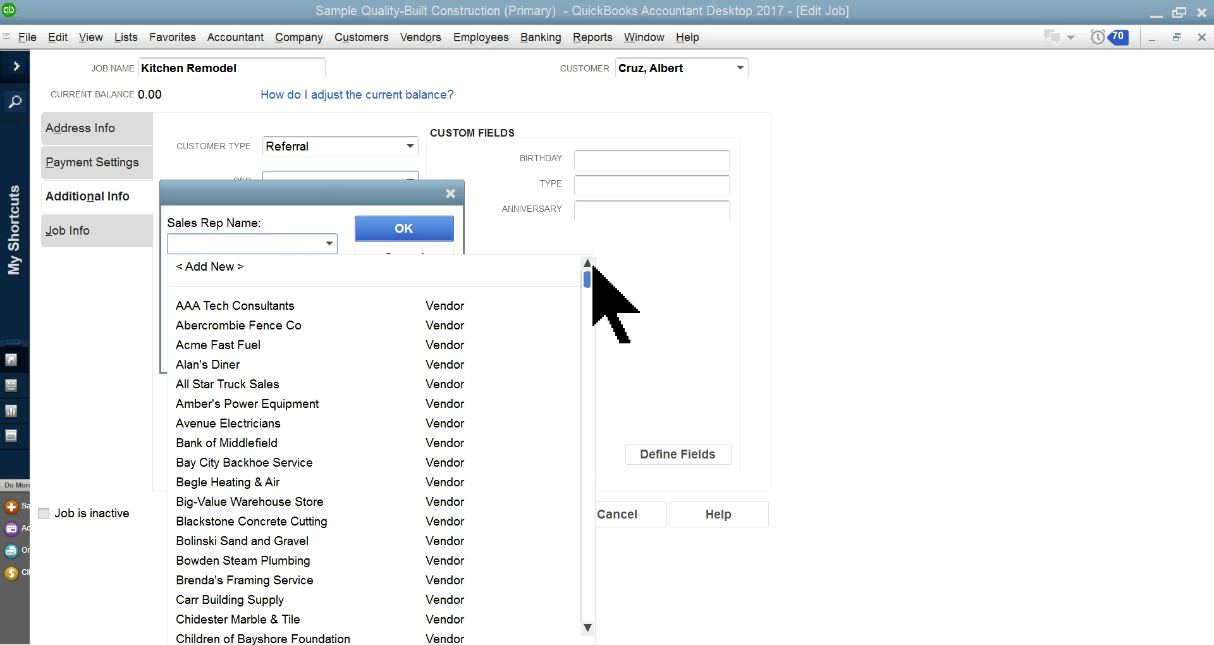
click(890, 313)
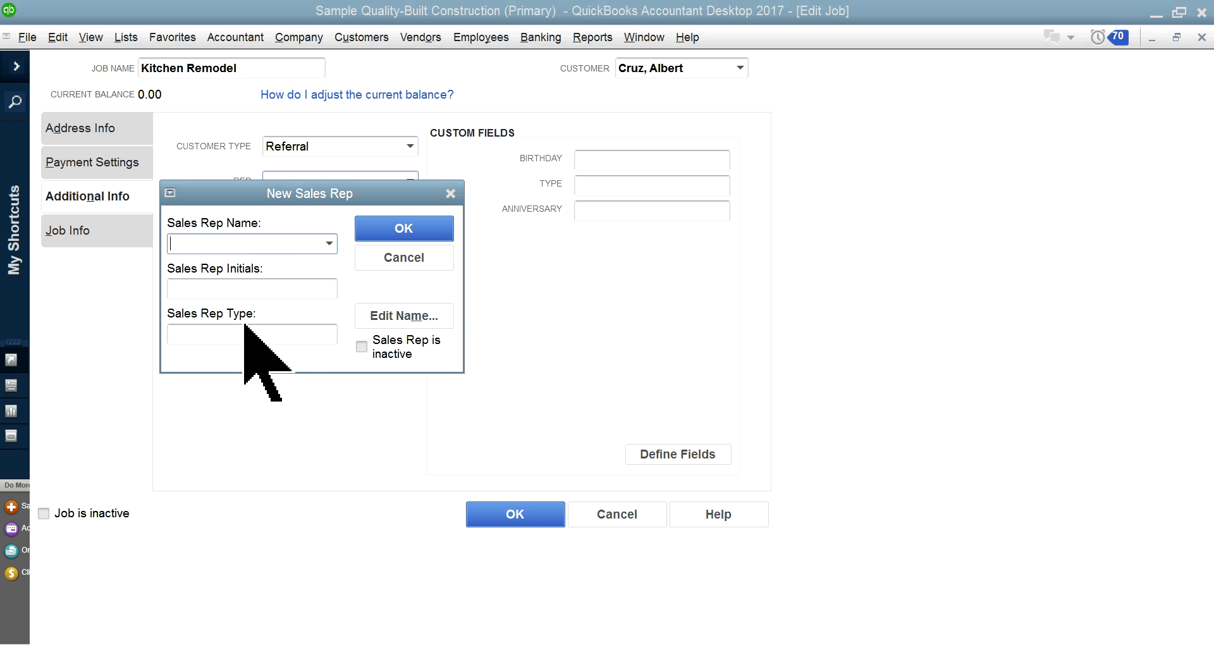
click(420, 260)
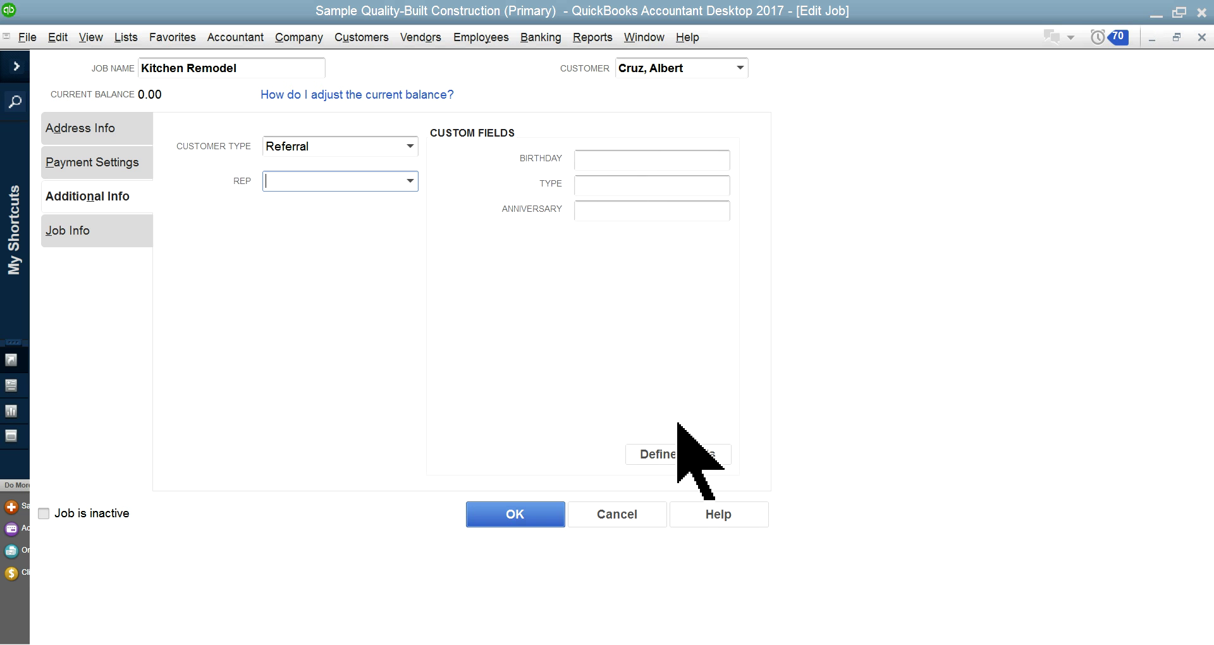
Look over custom fields, Job Info, Additional Info and Address Info, then cancel Edit Job.
click(677, 452)
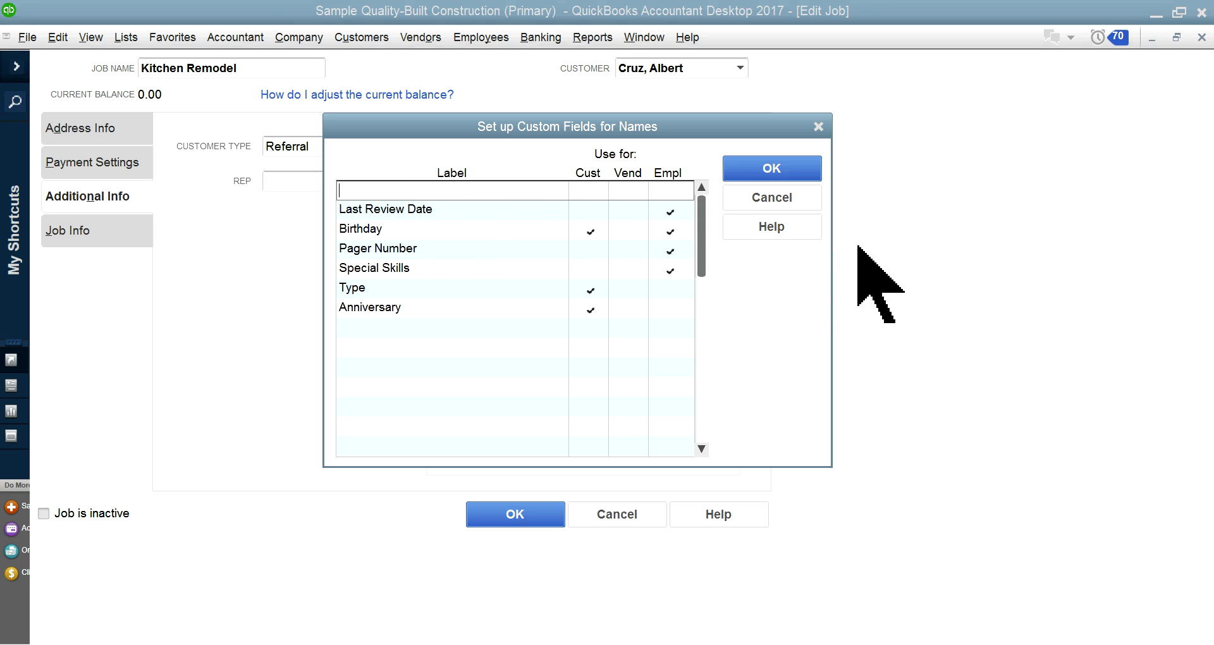
click(766, 197)
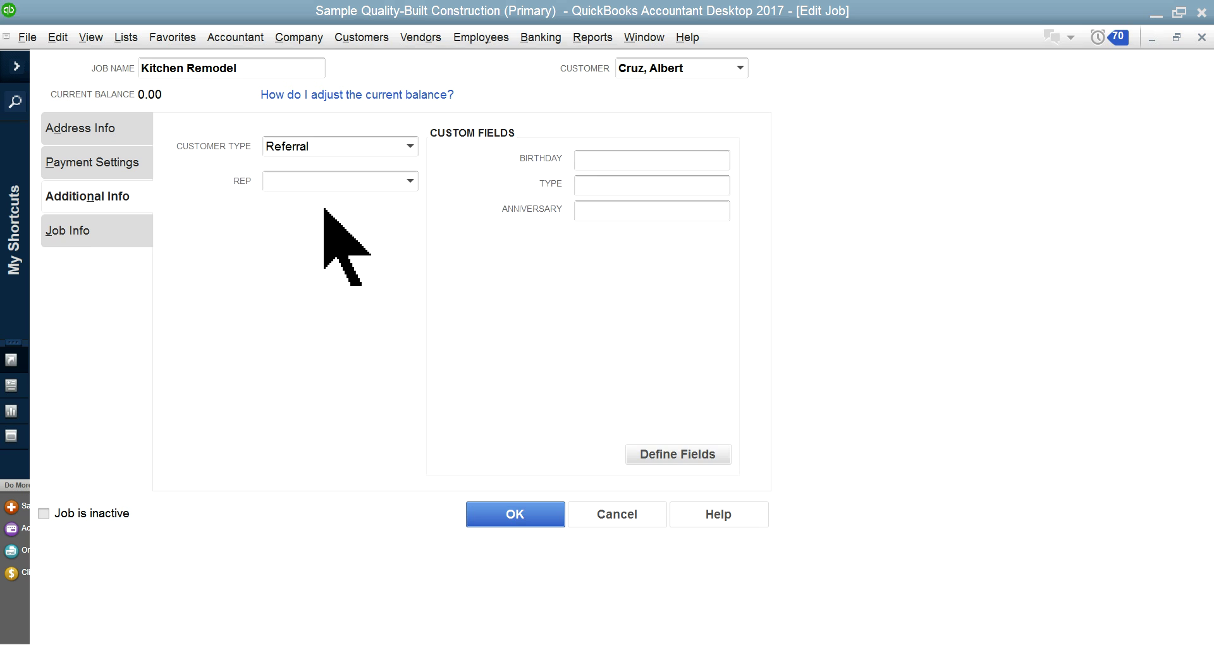
click(71, 239)
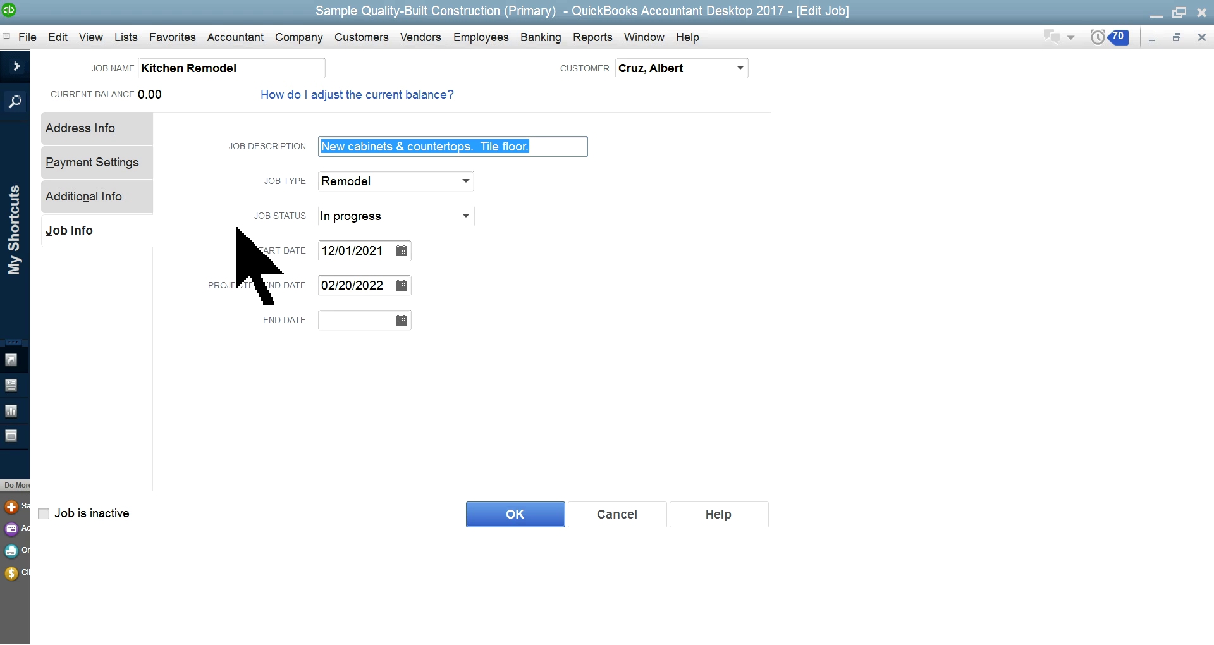
click(78, 200)
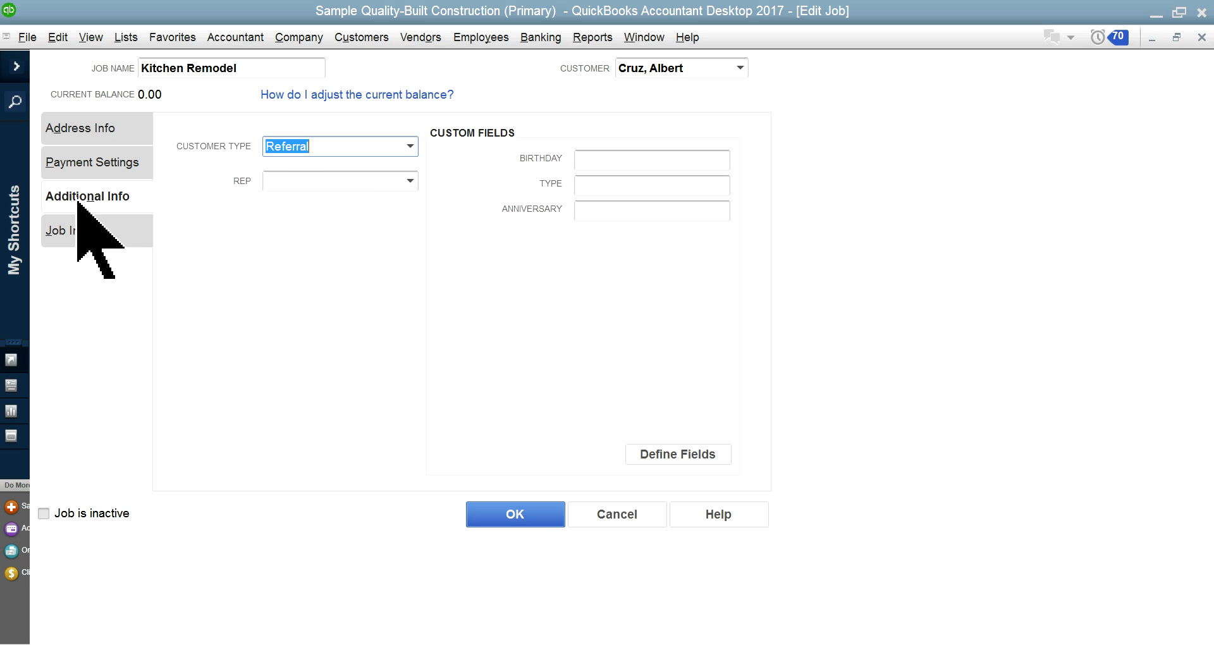
click(80, 129)
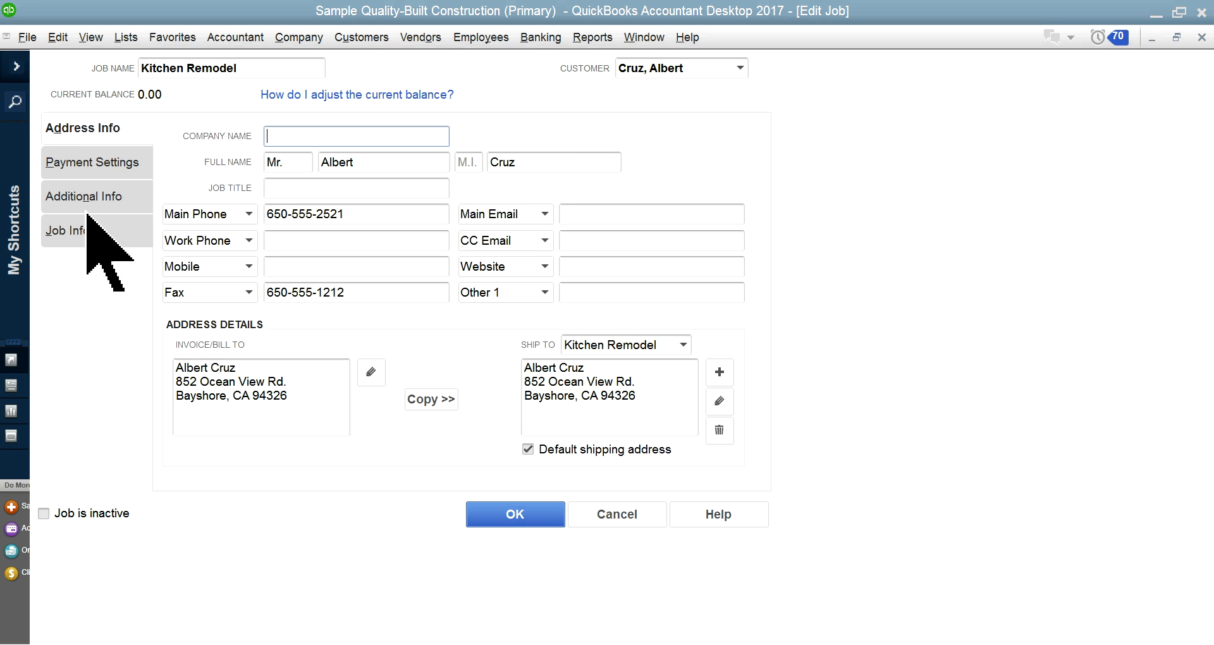
click(623, 513)
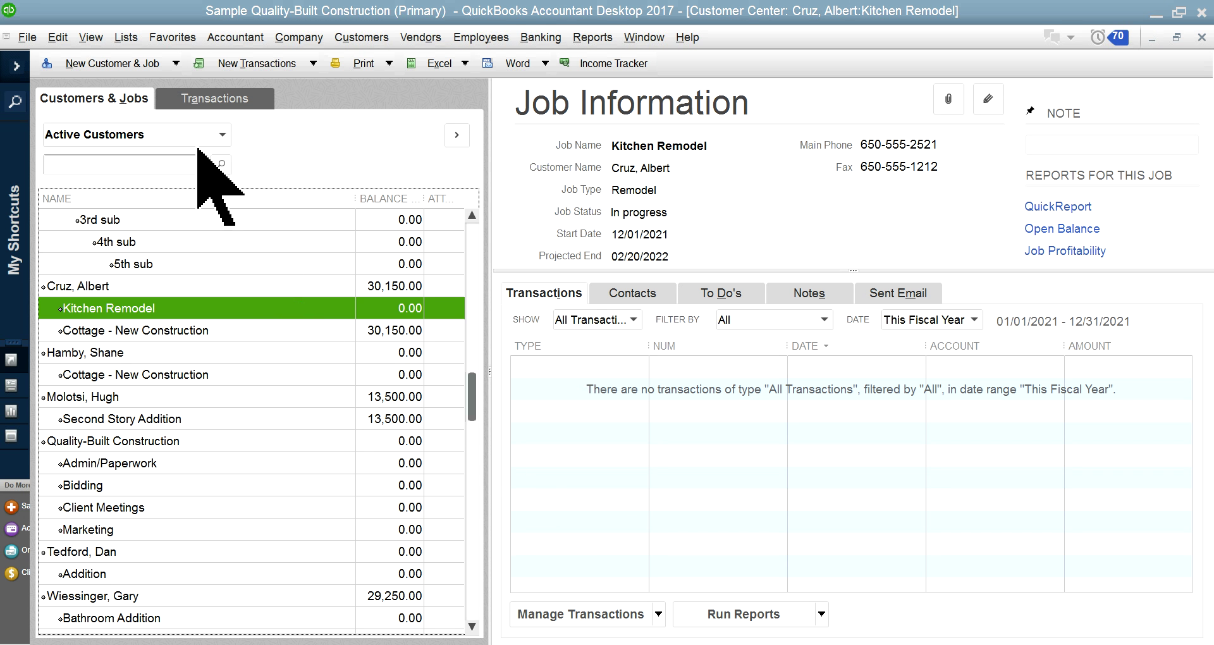
Create a new customer named AAA.
click(110, 60)
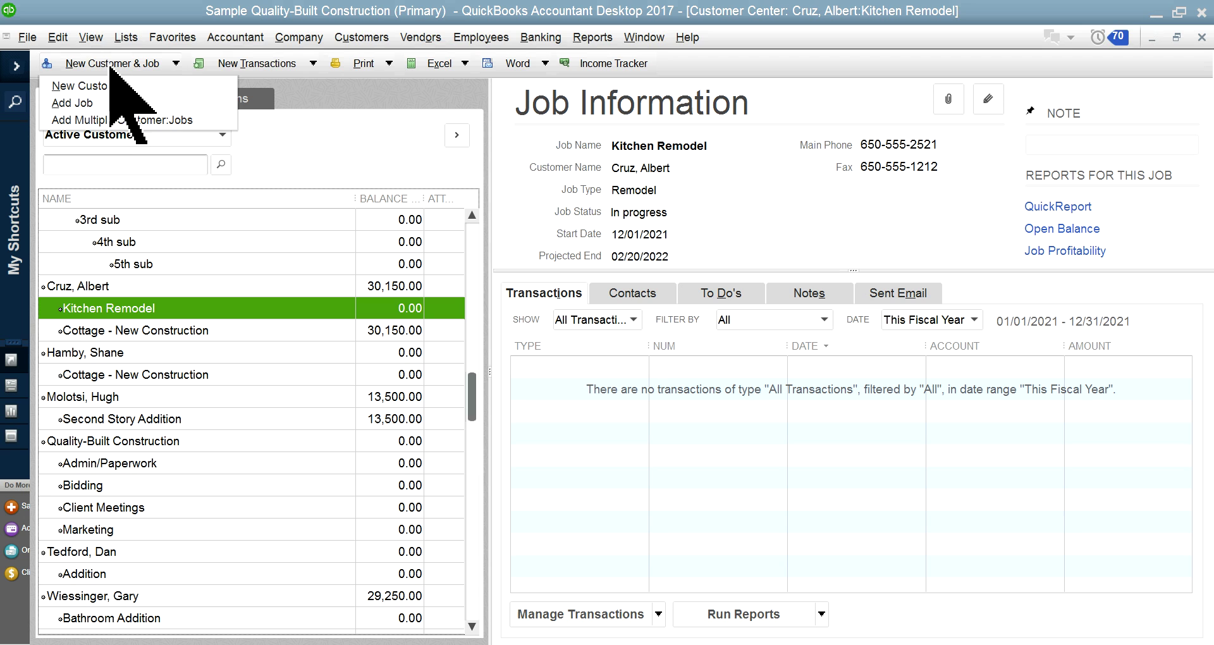
click(95, 83)
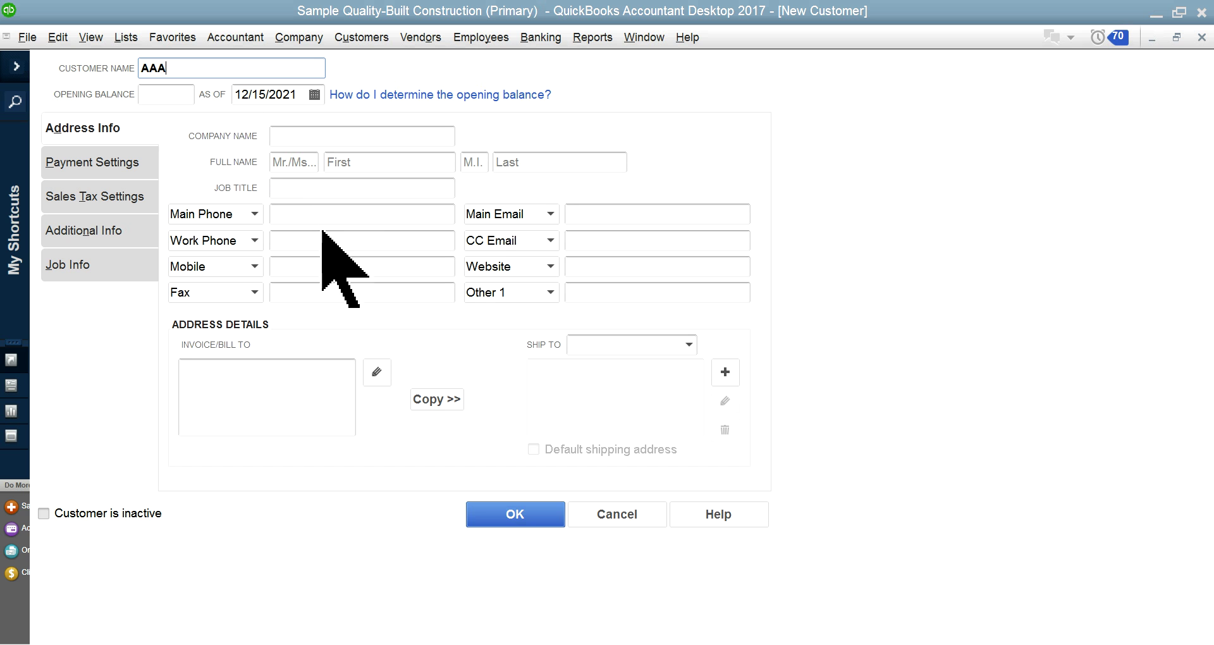
click(501, 510)
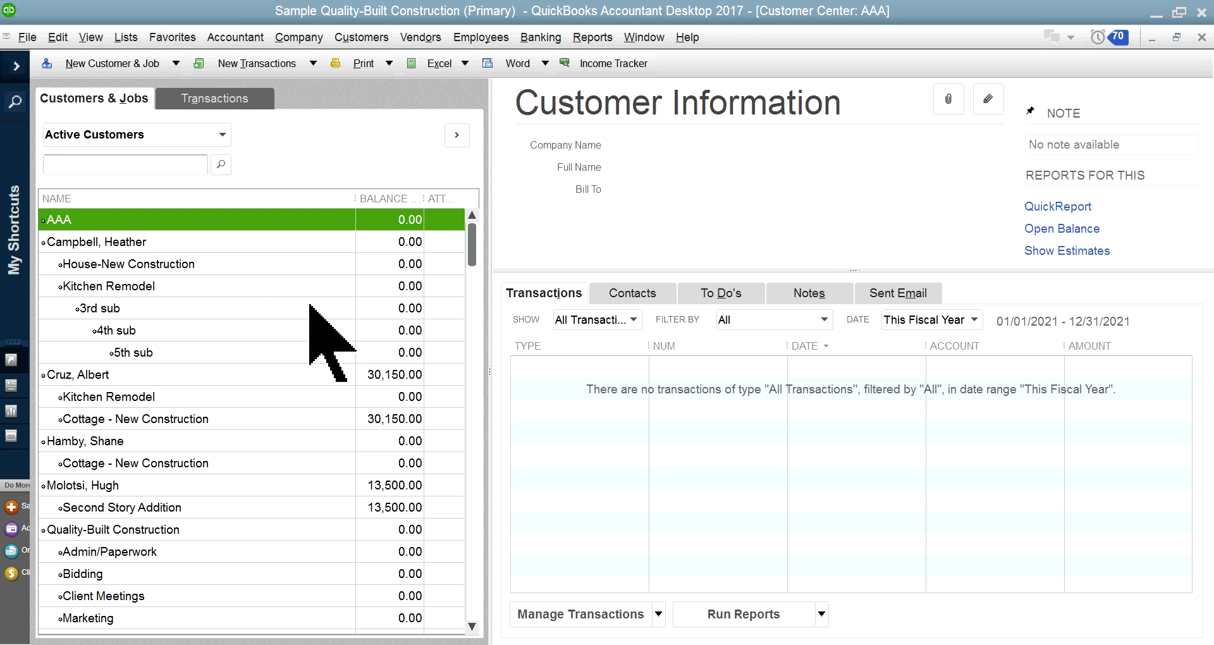
Add a job named Job1 under customer AAA and save it.
click(120, 61)
click(96, 103)
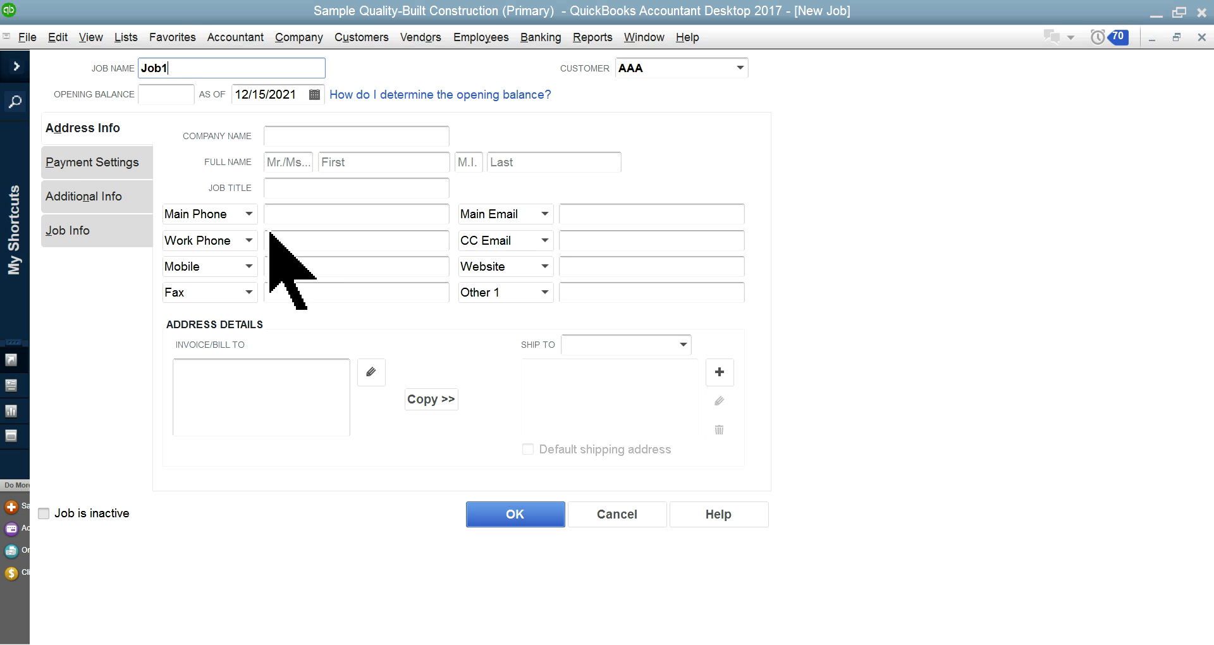
click(497, 511)
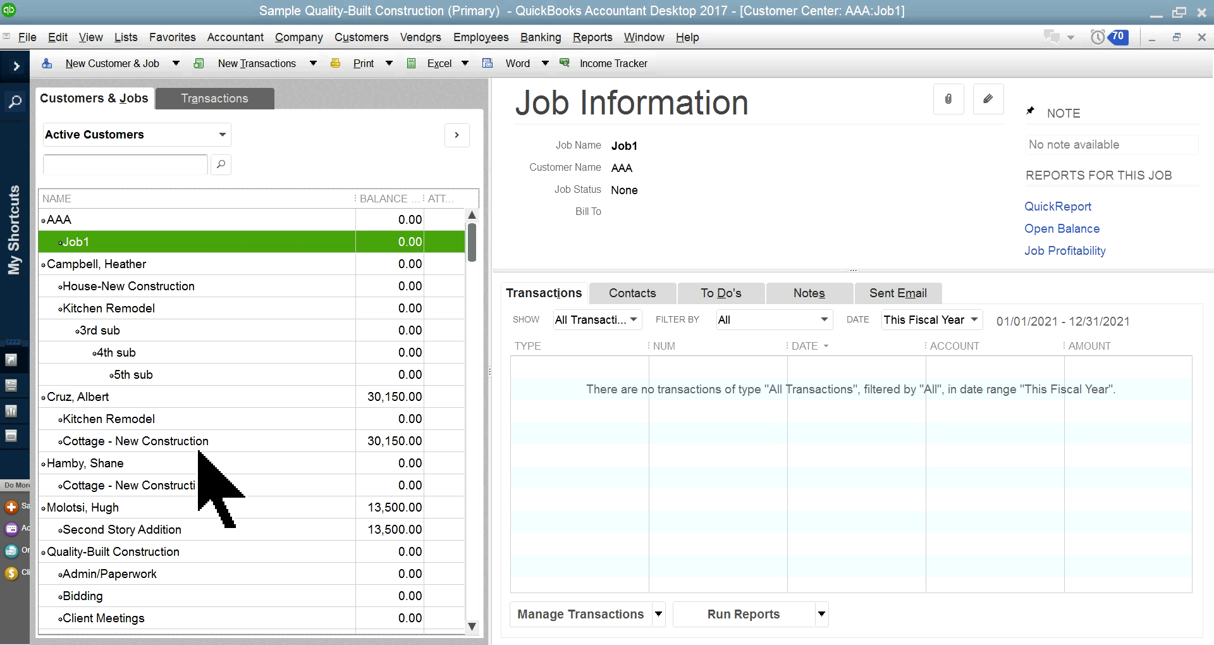
Run the Job Profitability Summary report from Reports > Jobs, Time & Mileage.
click(595, 42)
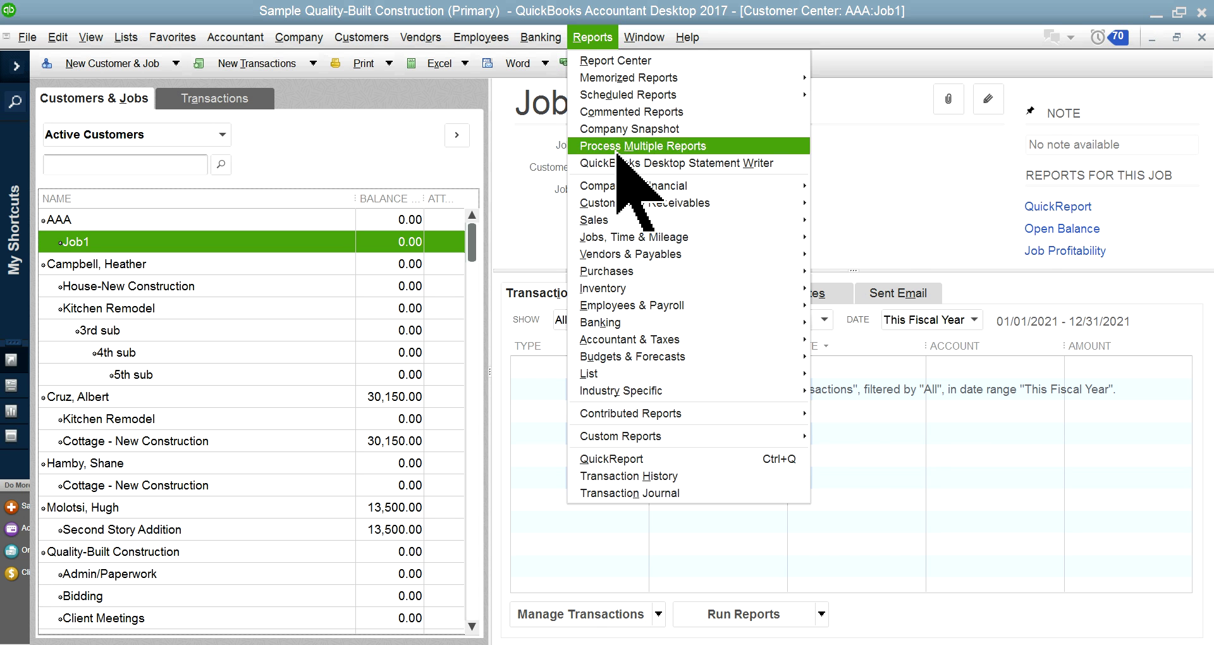
mouse_move(624, 184)
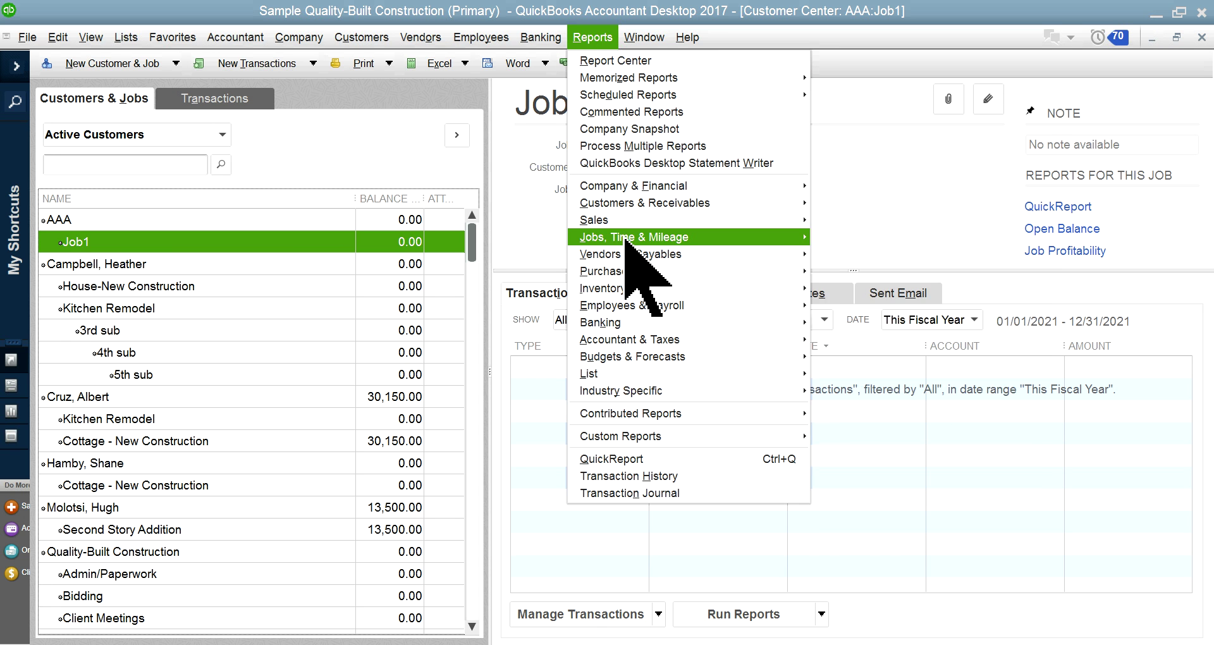
mouse_move(709, 241)
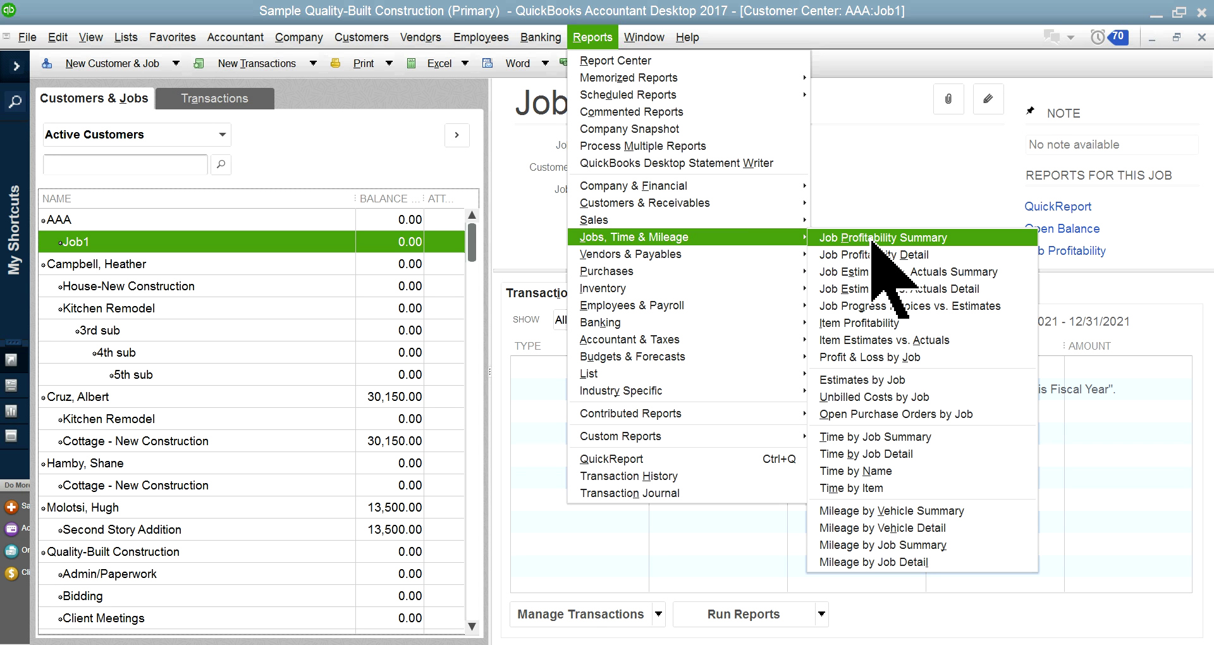
click(896, 241)
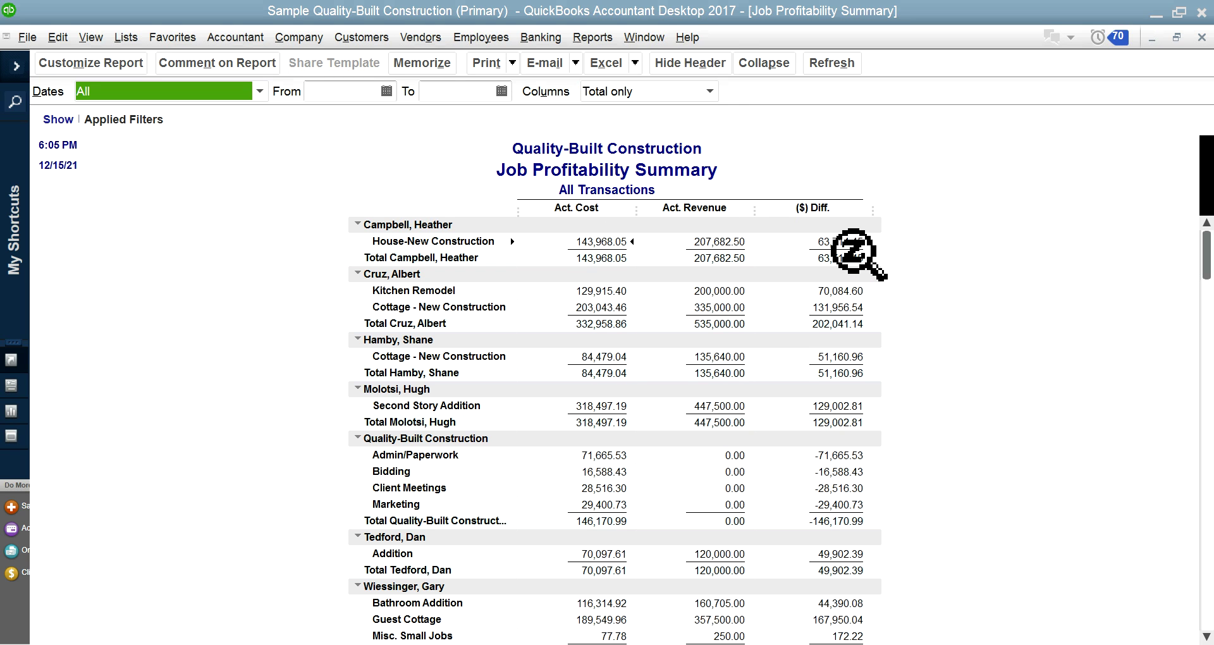
Close the Home page and tile the Job Profitability Summary and Customer Center vertically.
click(651, 37)
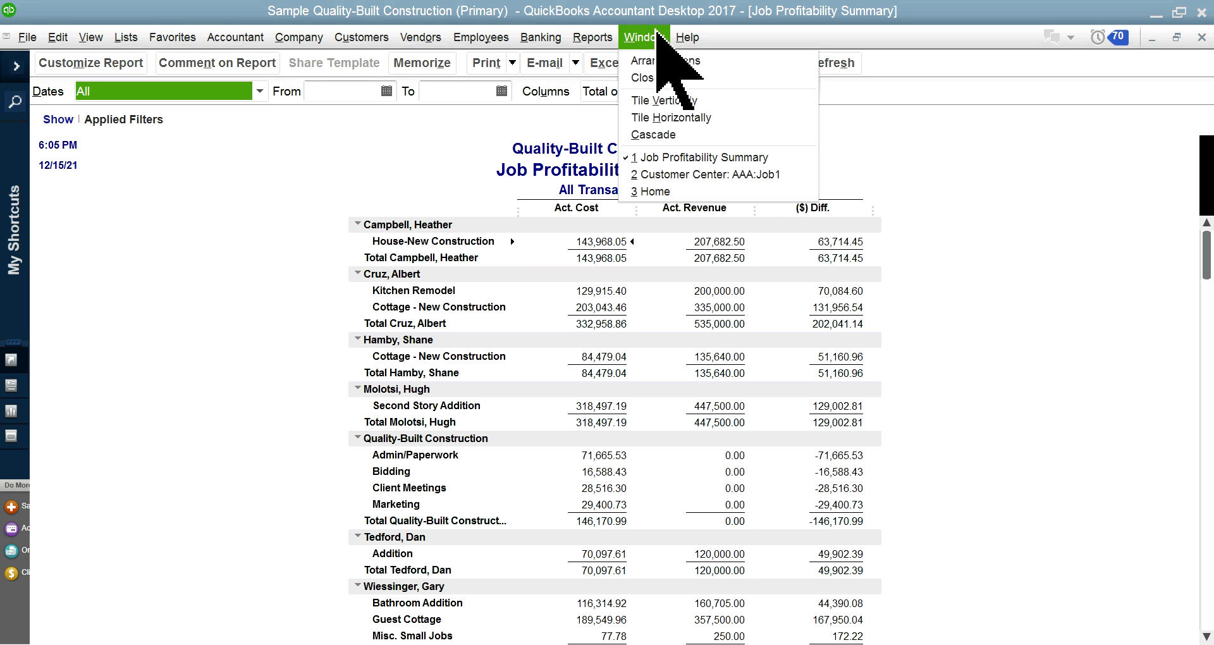
click(661, 192)
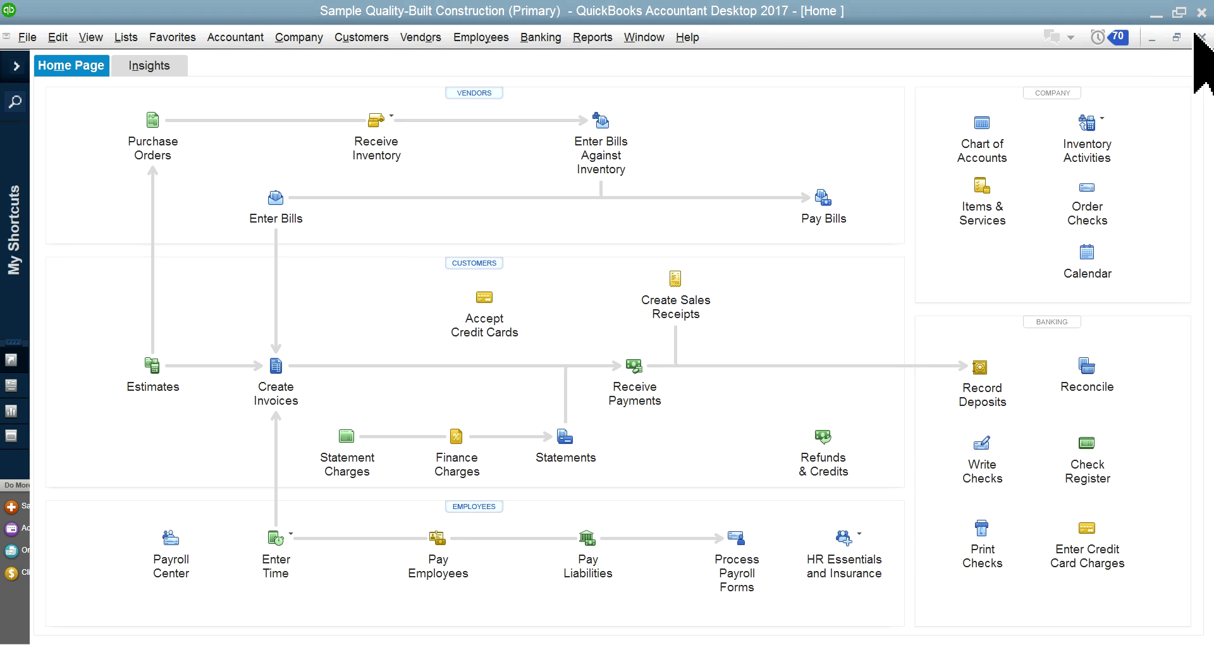
click(1200, 37)
click(647, 37)
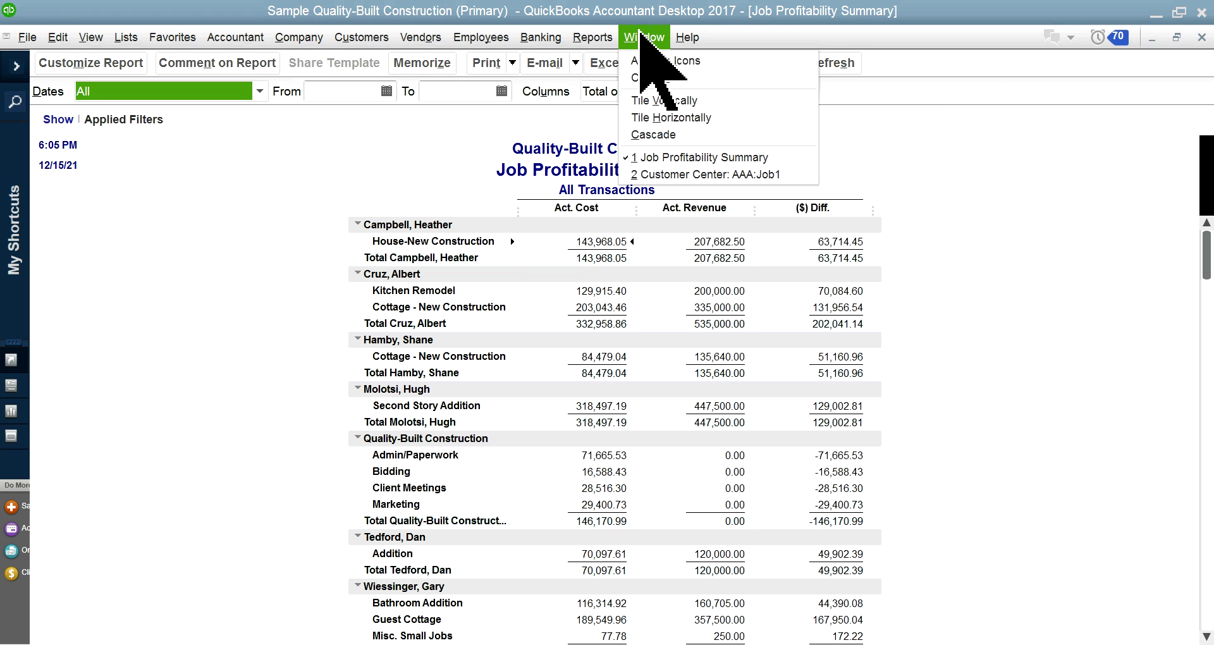
click(661, 101)
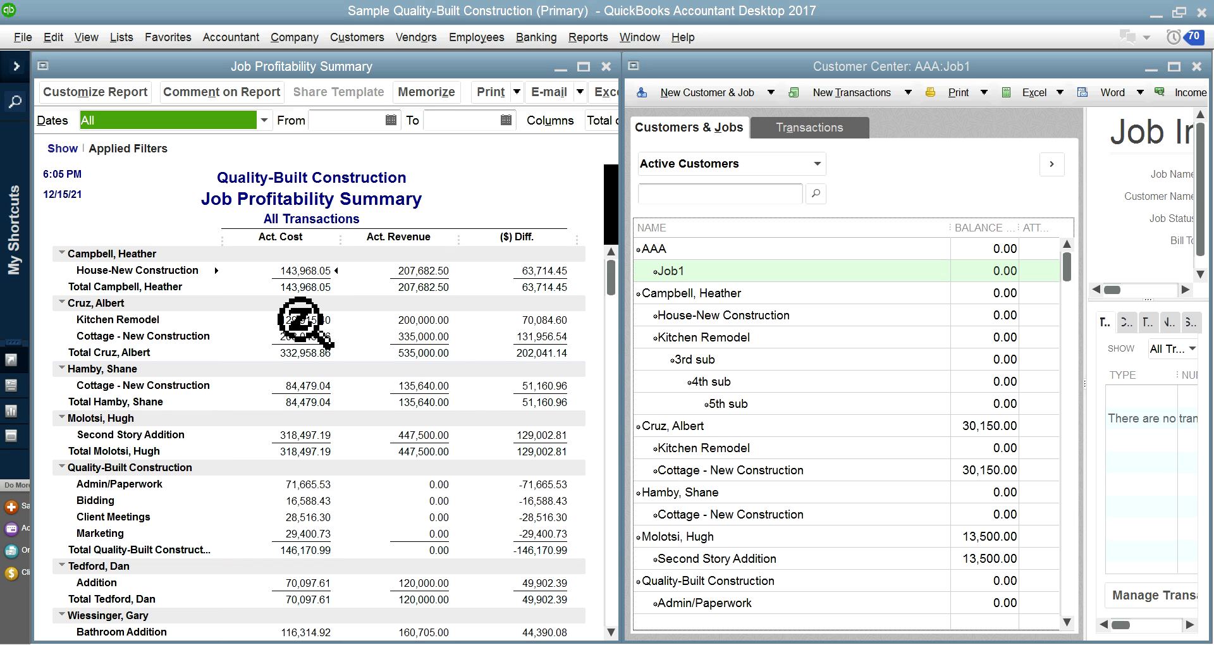
Drill into one customer's actual cost total on the report, review the detail, and close it.
double_click(301, 352)
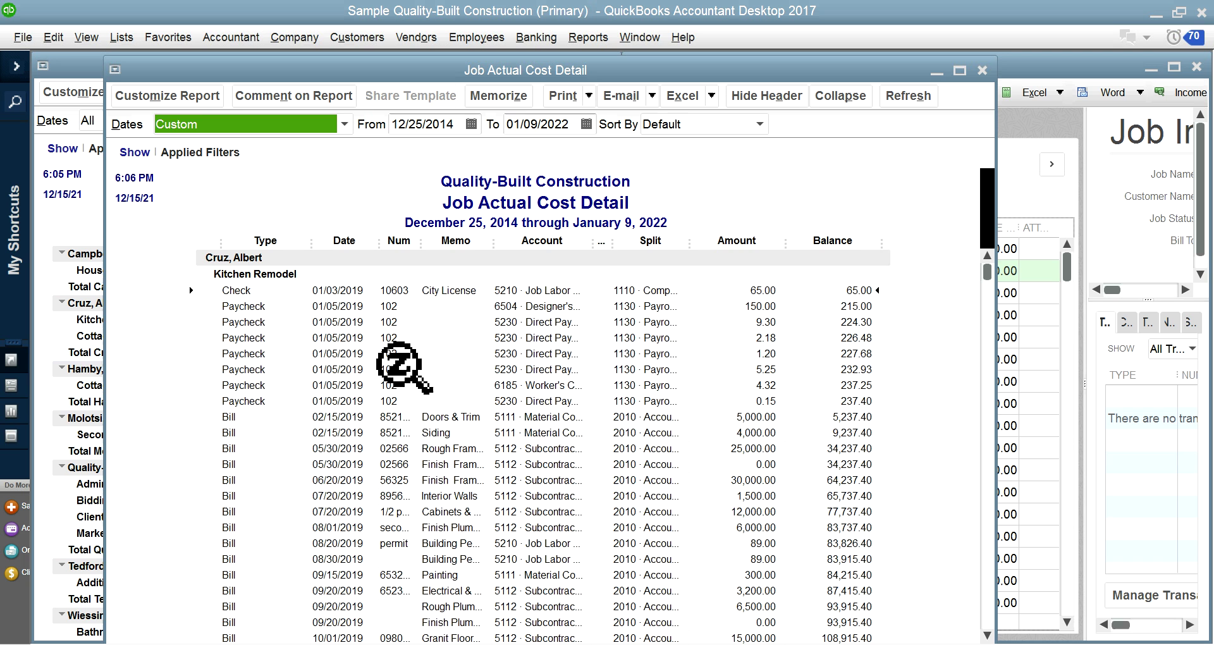
scroll(629, 446, down, 5)
scroll(630, 446, down, 15)
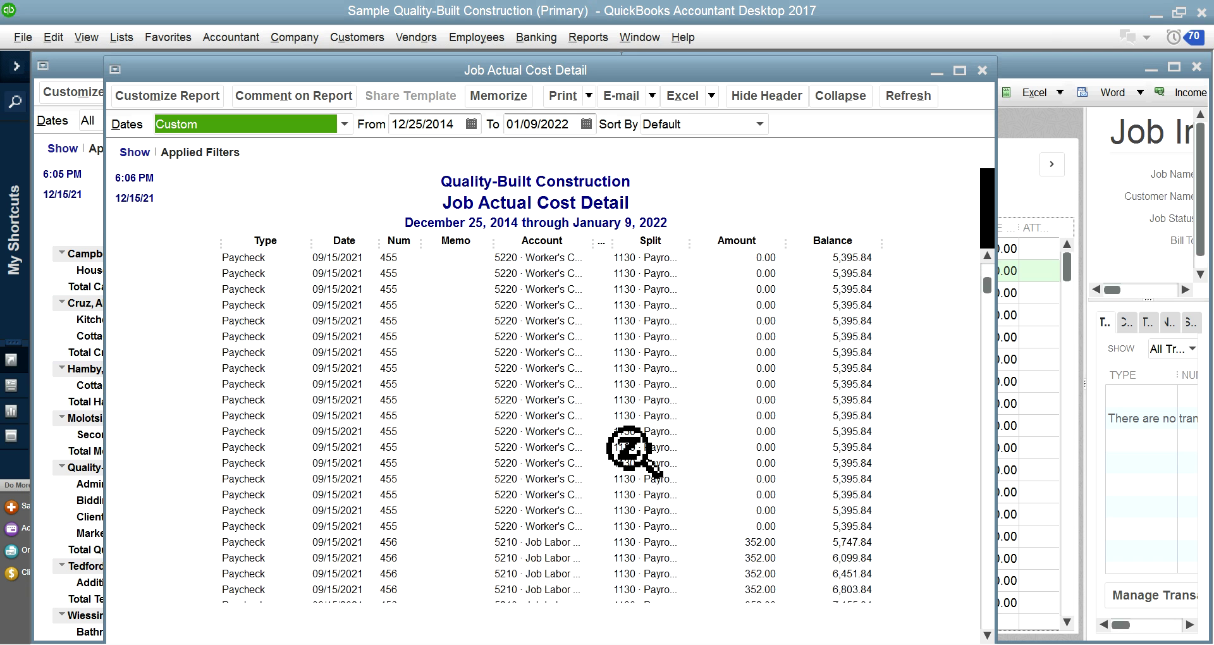
scroll(631, 455, up, 10)
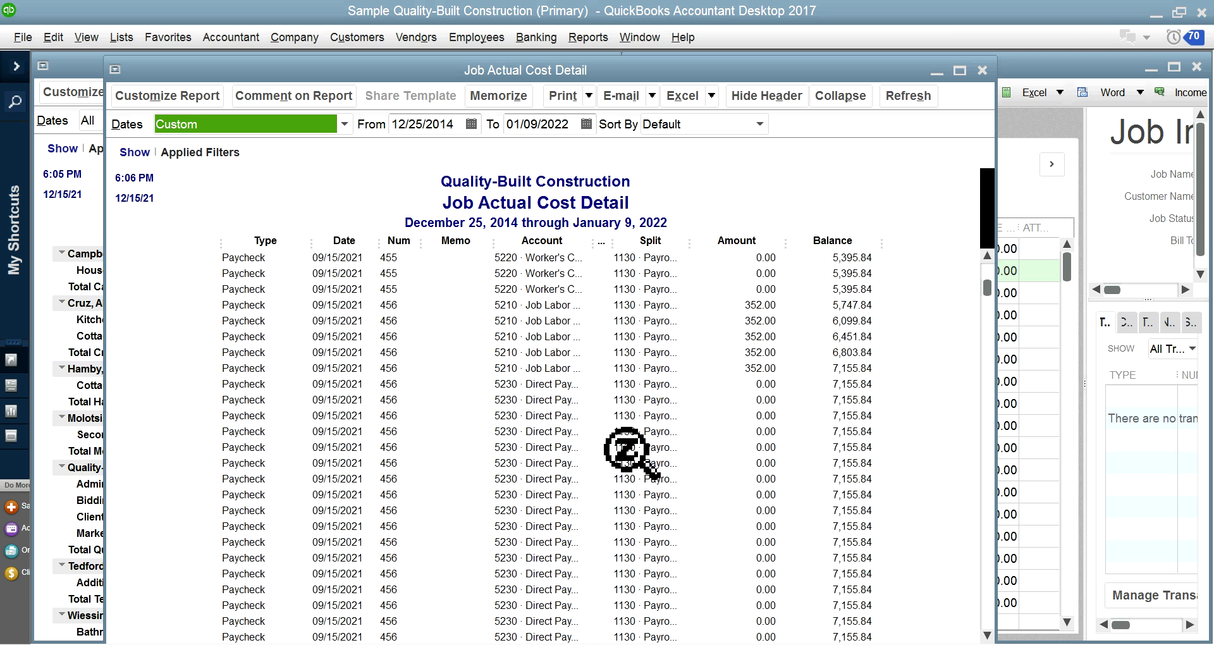
scroll(629, 451, up, 12)
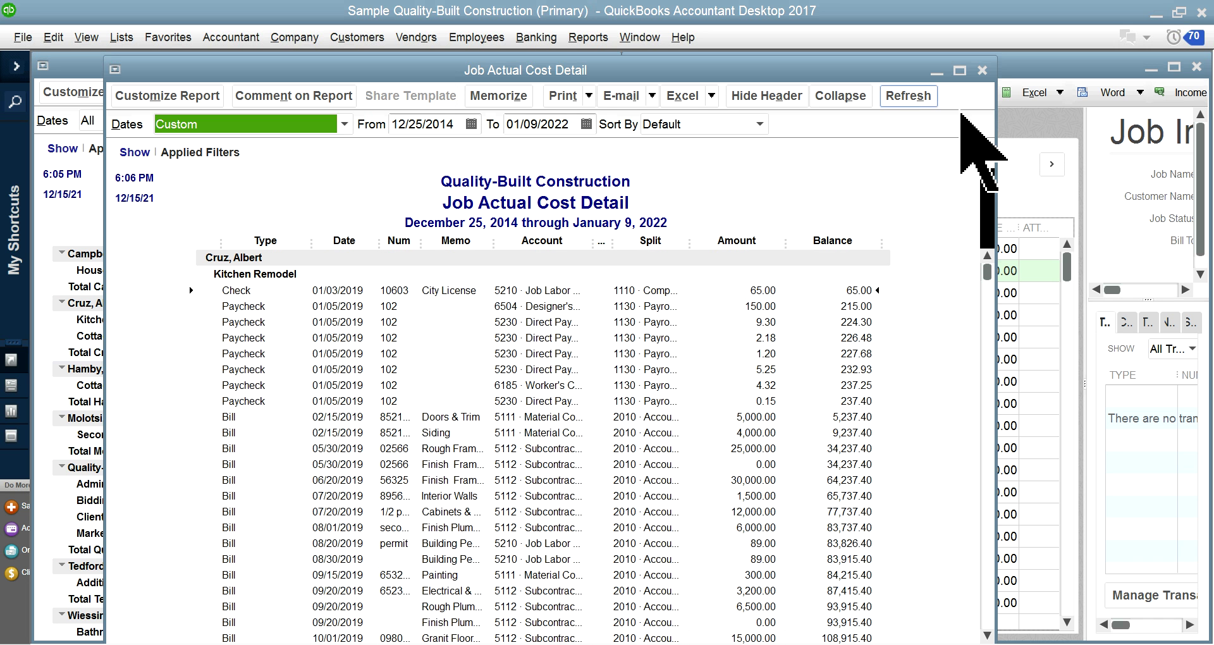
click(982, 71)
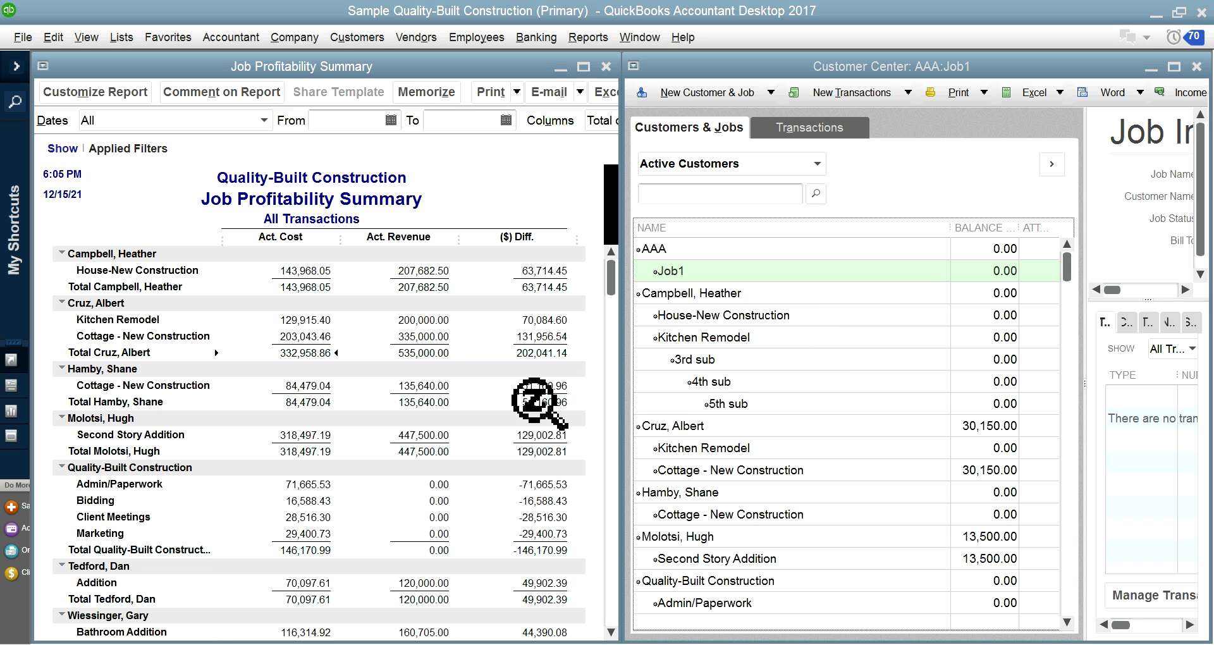
Review that customer's Kitchen Remodel revenue detail, invoices totaling 200,000.00, then close it.
double_click(434, 352)
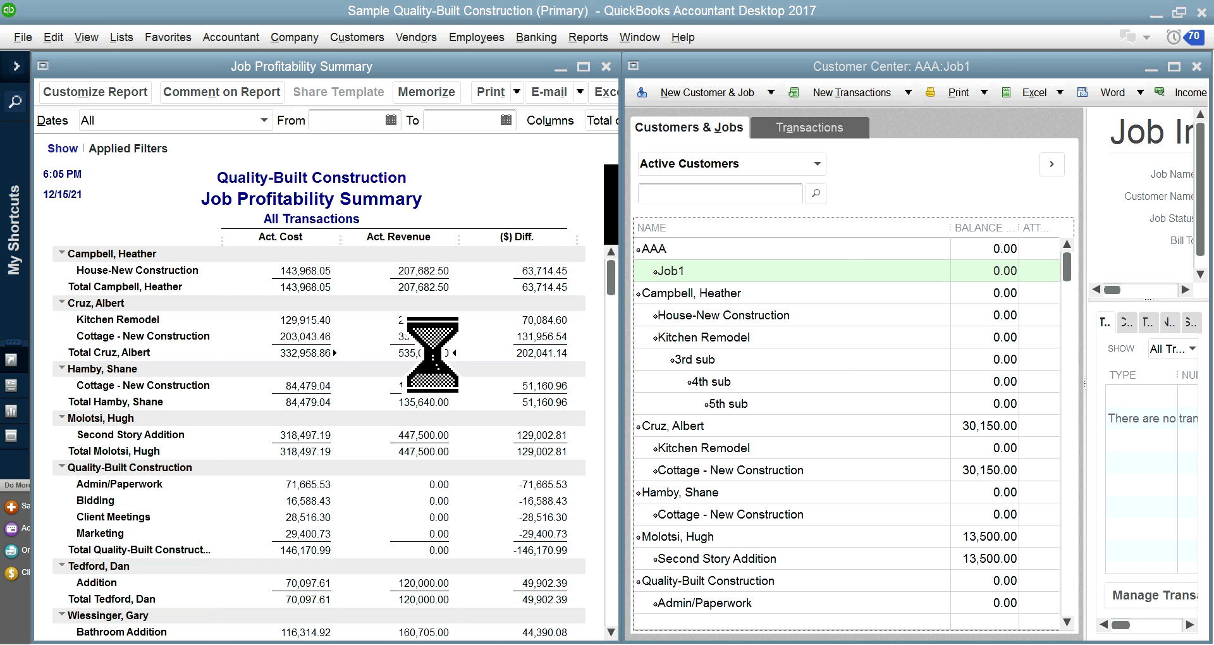
scroll(695, 408, down, 1)
scroll(694, 408, down, 6)
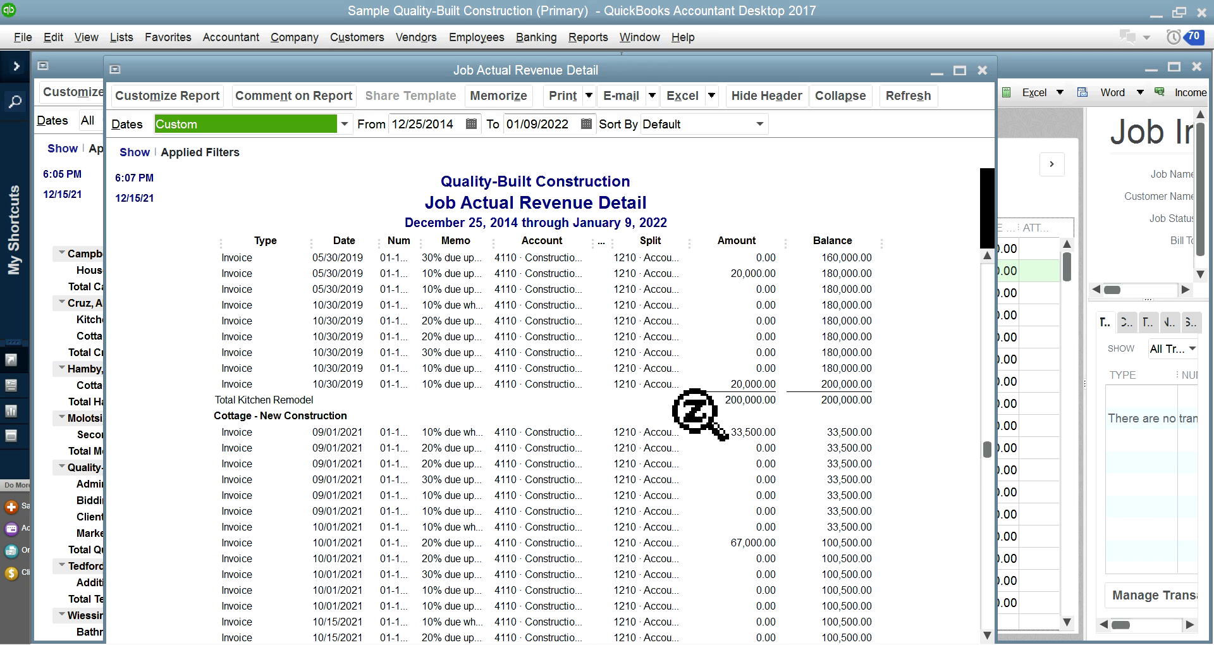
scroll(695, 414, up, 7)
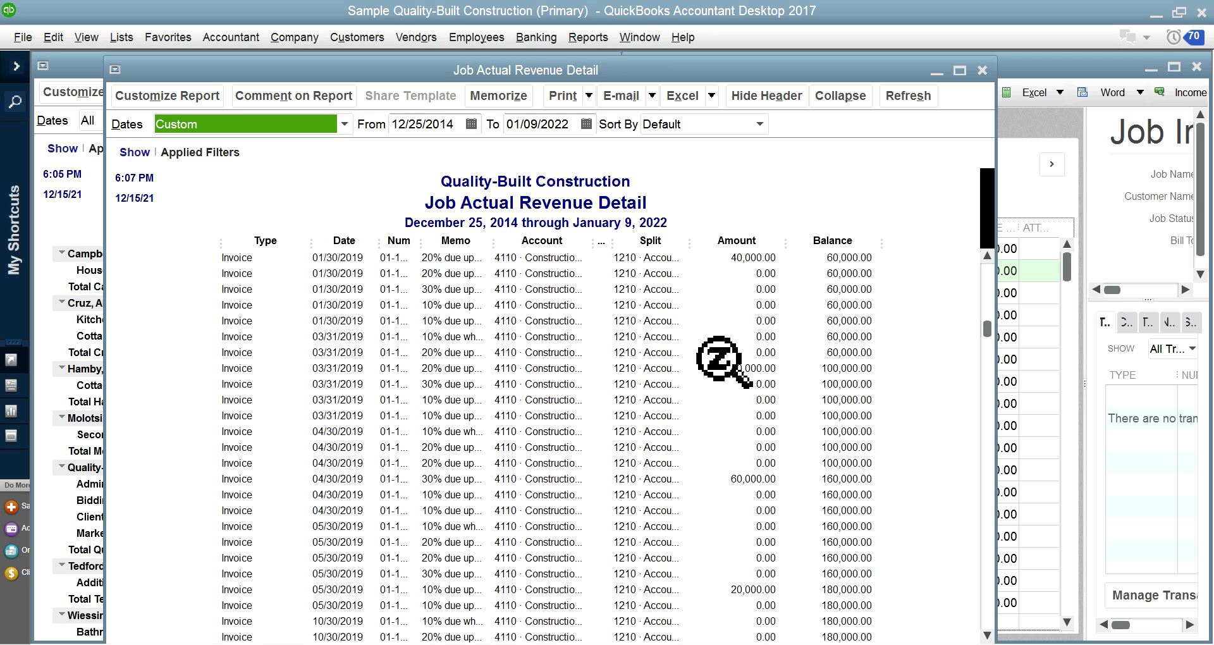
click(982, 70)
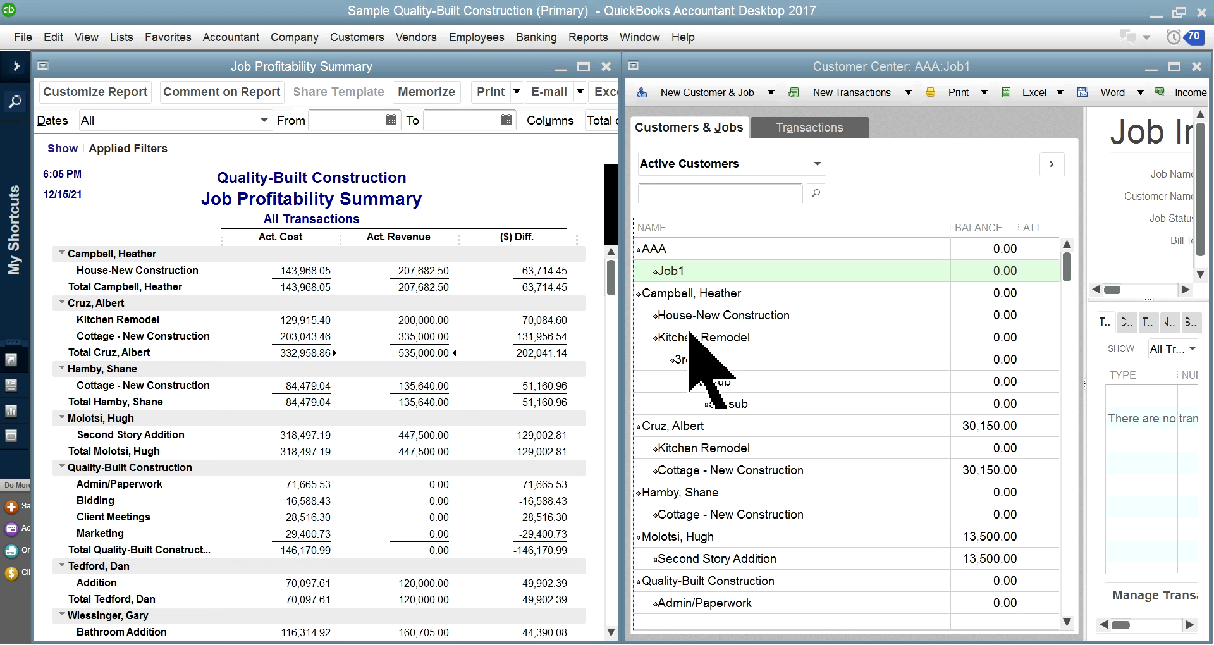
Maximize the Customer Center and view the customer's Kitchen Remodel job and its 5th sub job.
click(683, 293)
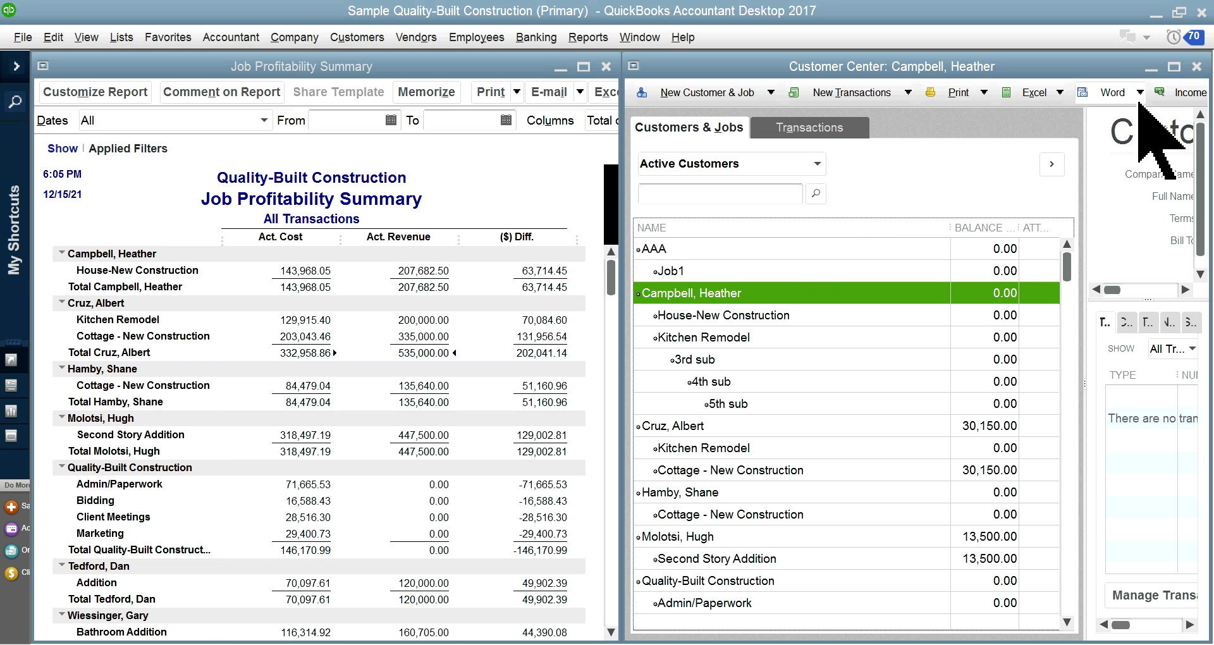
click(1172, 67)
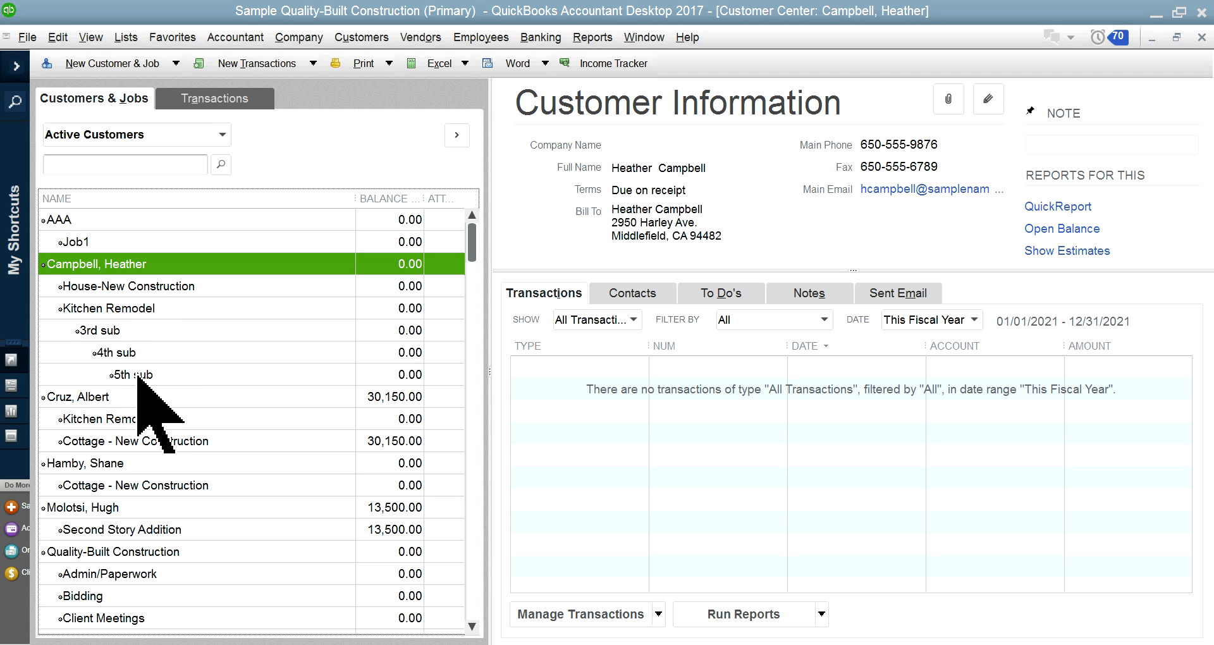
click(127, 308)
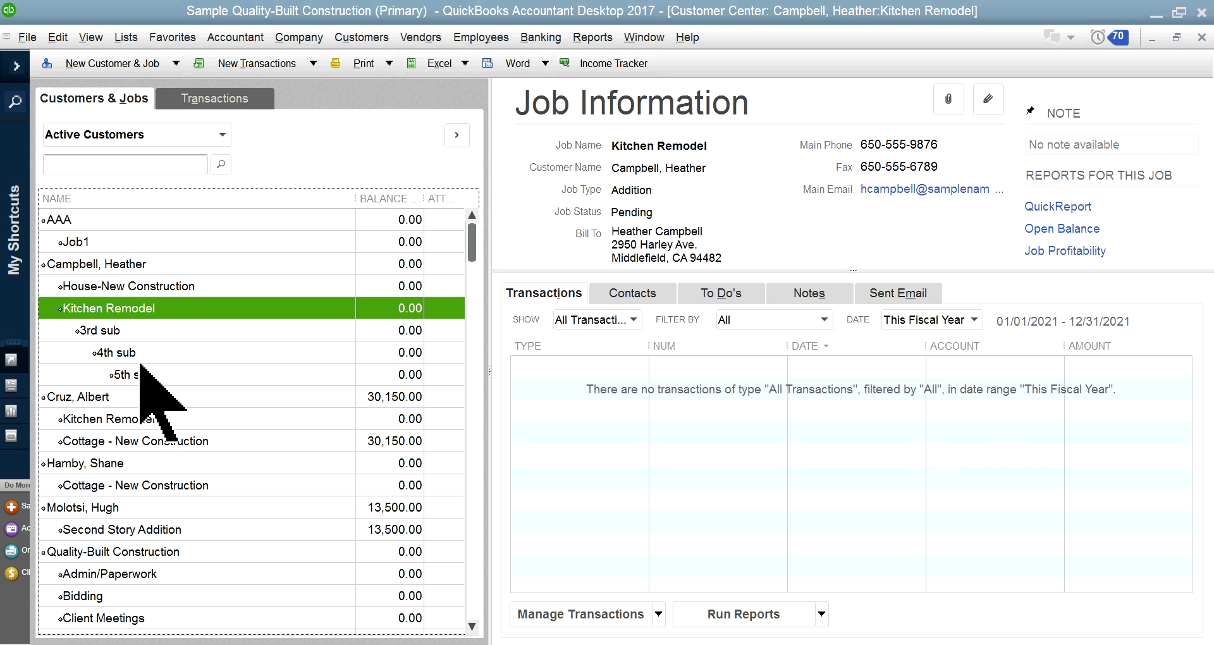
click(139, 376)
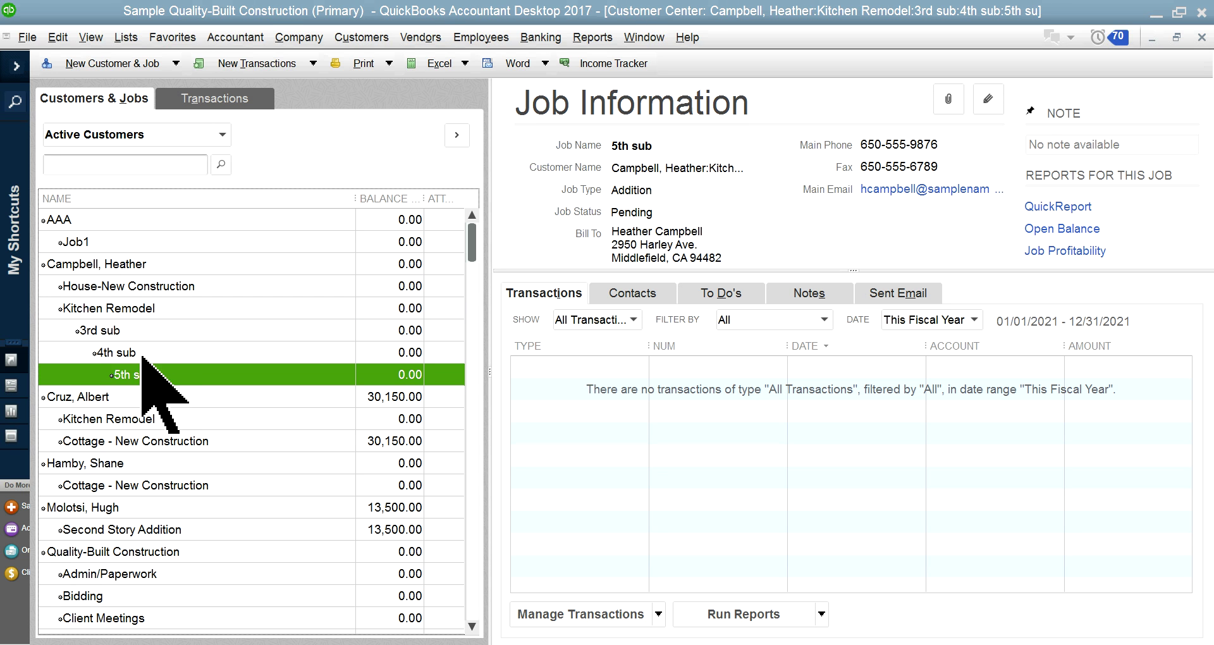
click(86, 268)
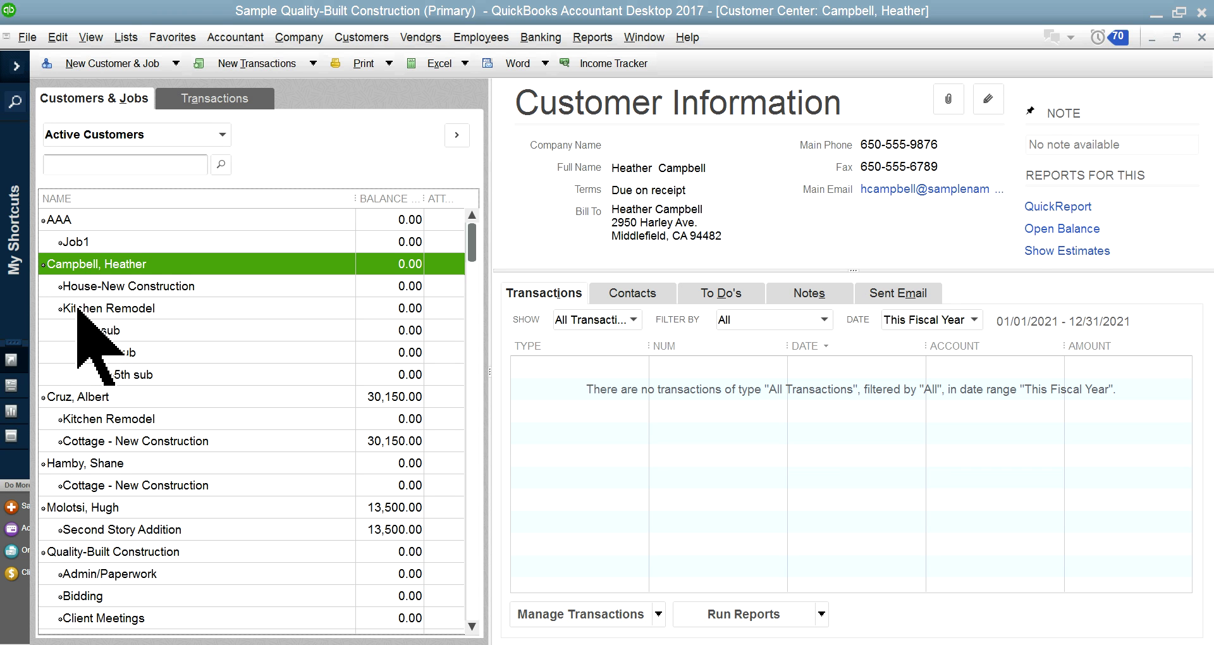
click(78, 309)
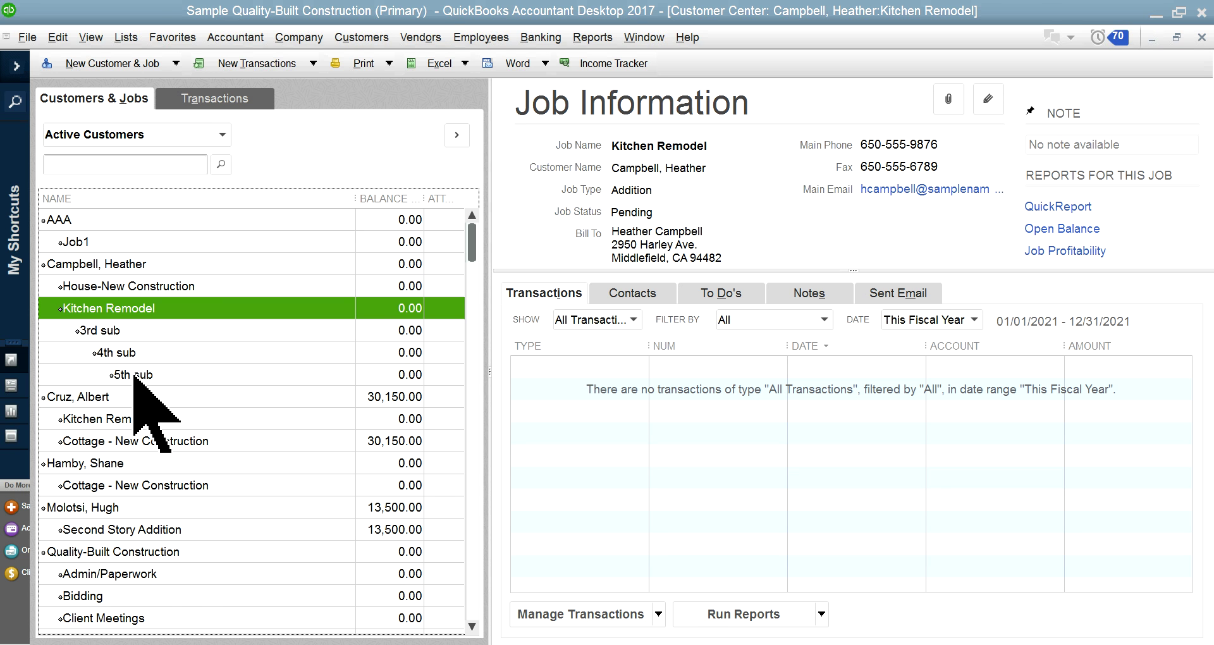
click(134, 374)
Check the job action menus, including Add Job, then show the 30,150.00-balance customer's information.
right_click(137, 375)
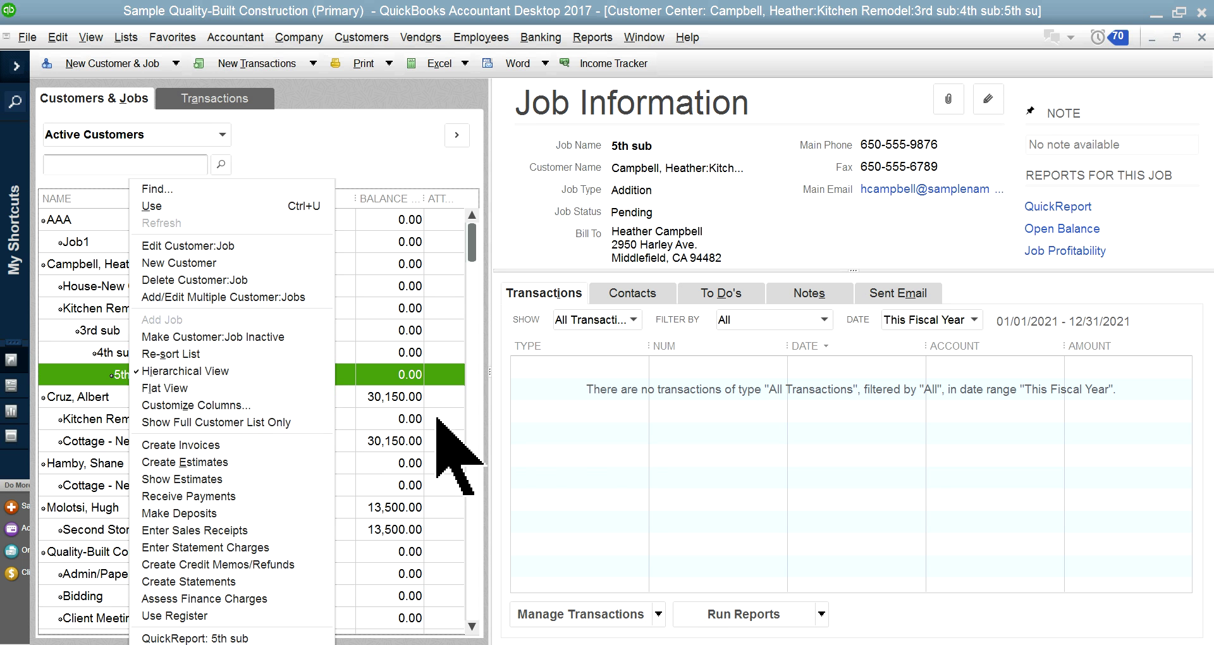
click(586, 466)
click(132, 418)
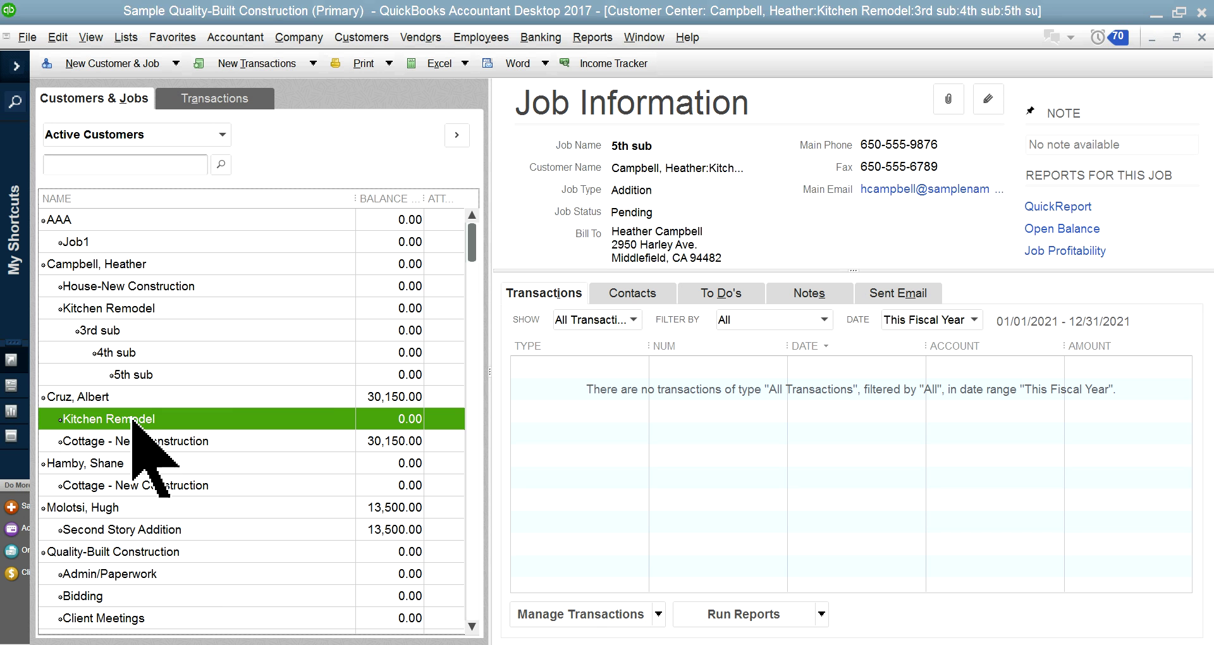
right_click(131, 419)
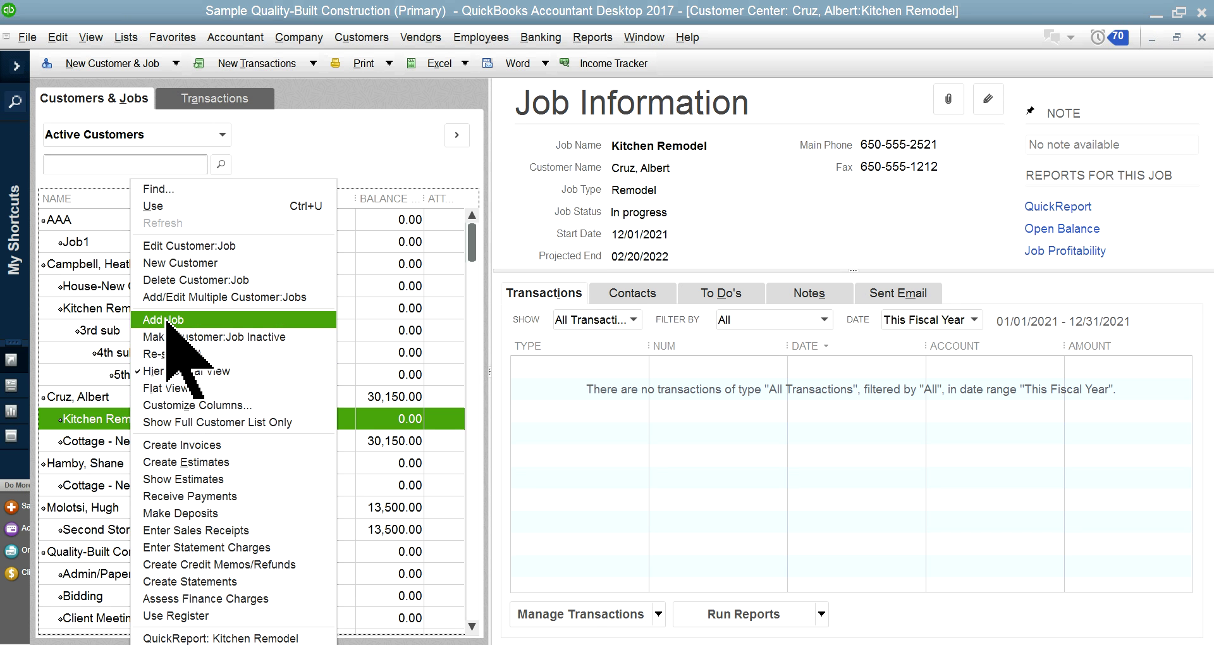
click(86, 397)
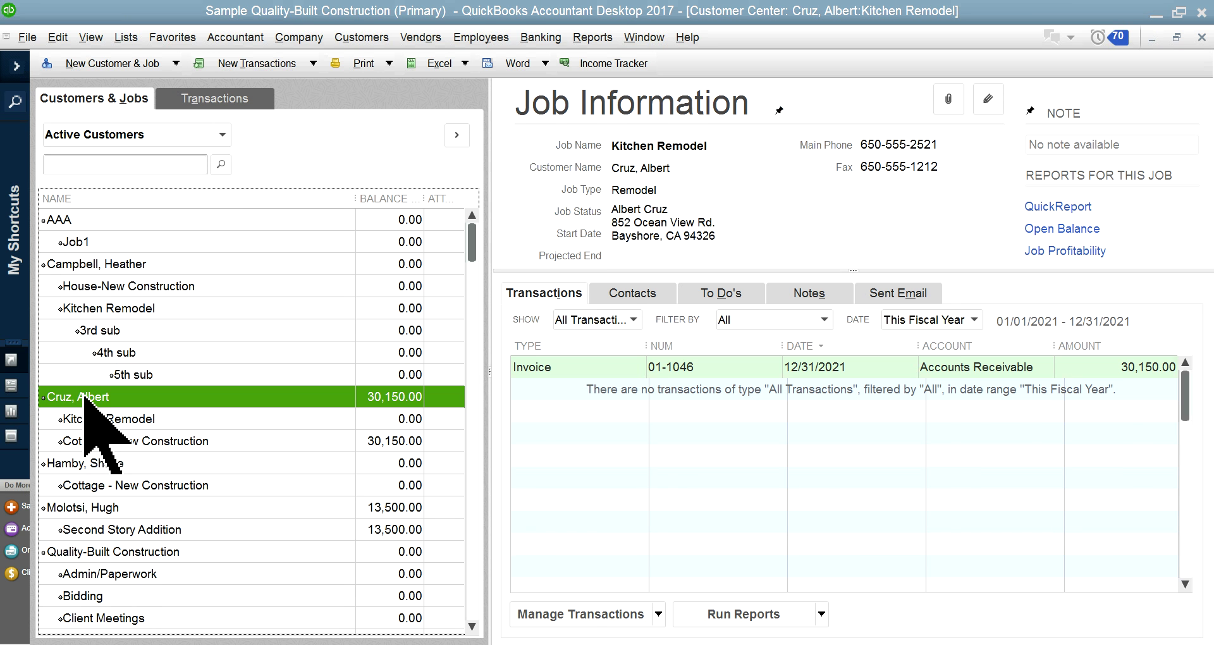
right_click(84, 398)
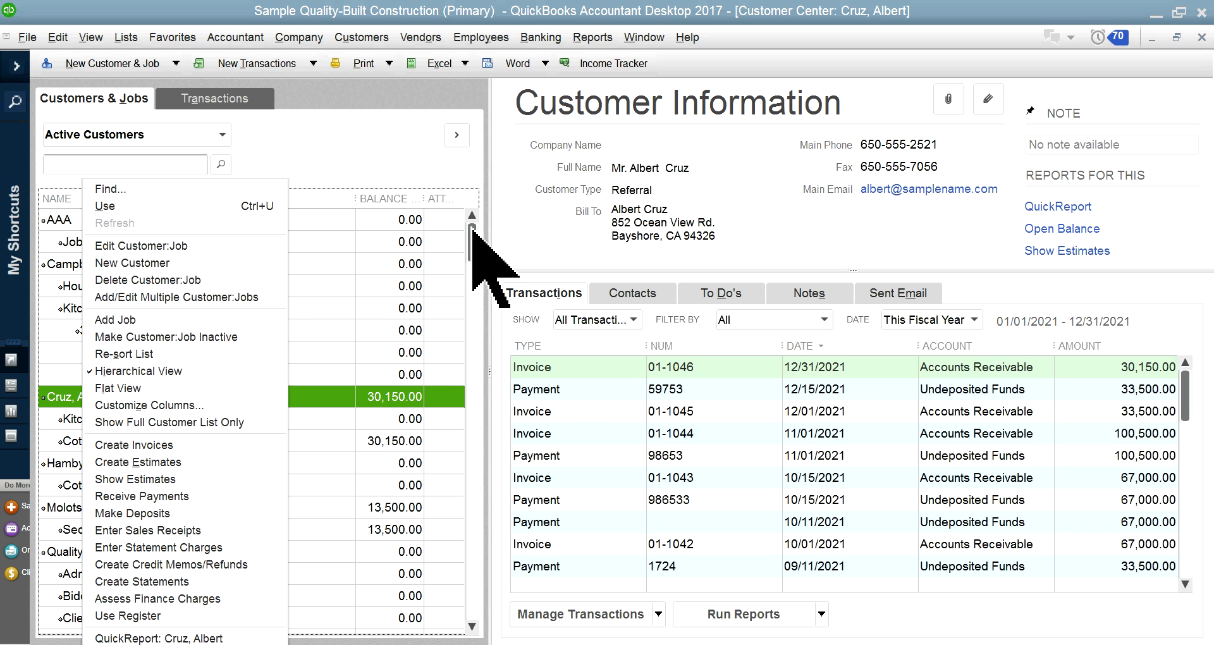
click(536, 270)
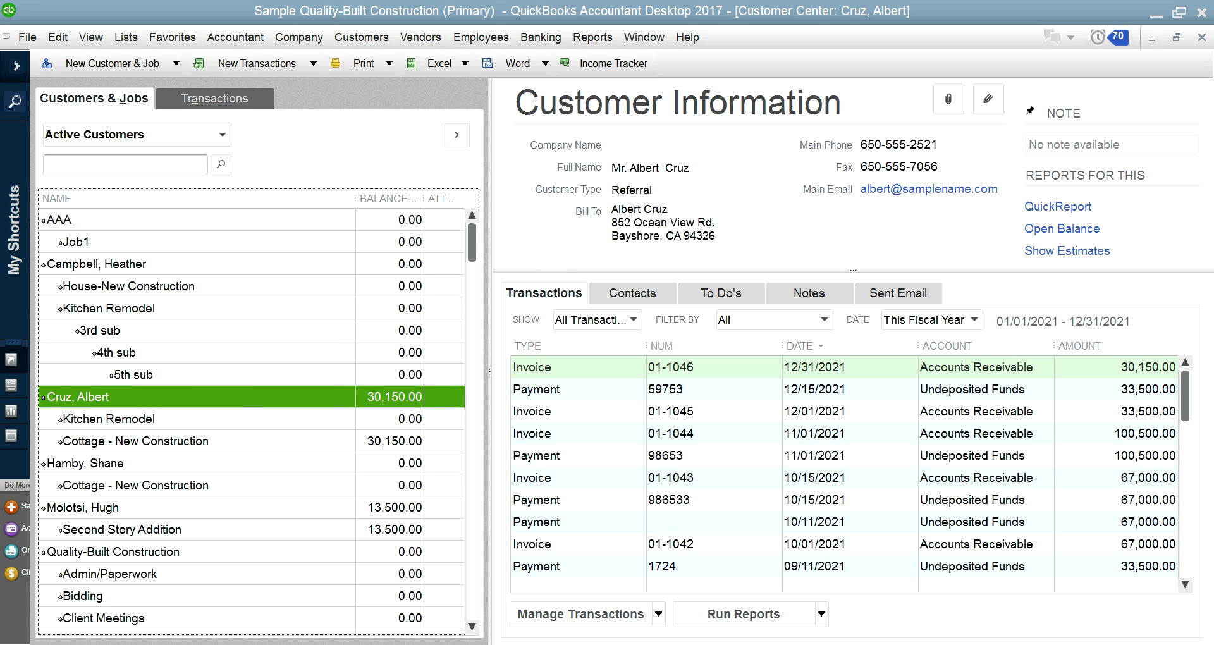
Close the Customer Center and open the Job Costing title image in Photos.
click(1202, 38)
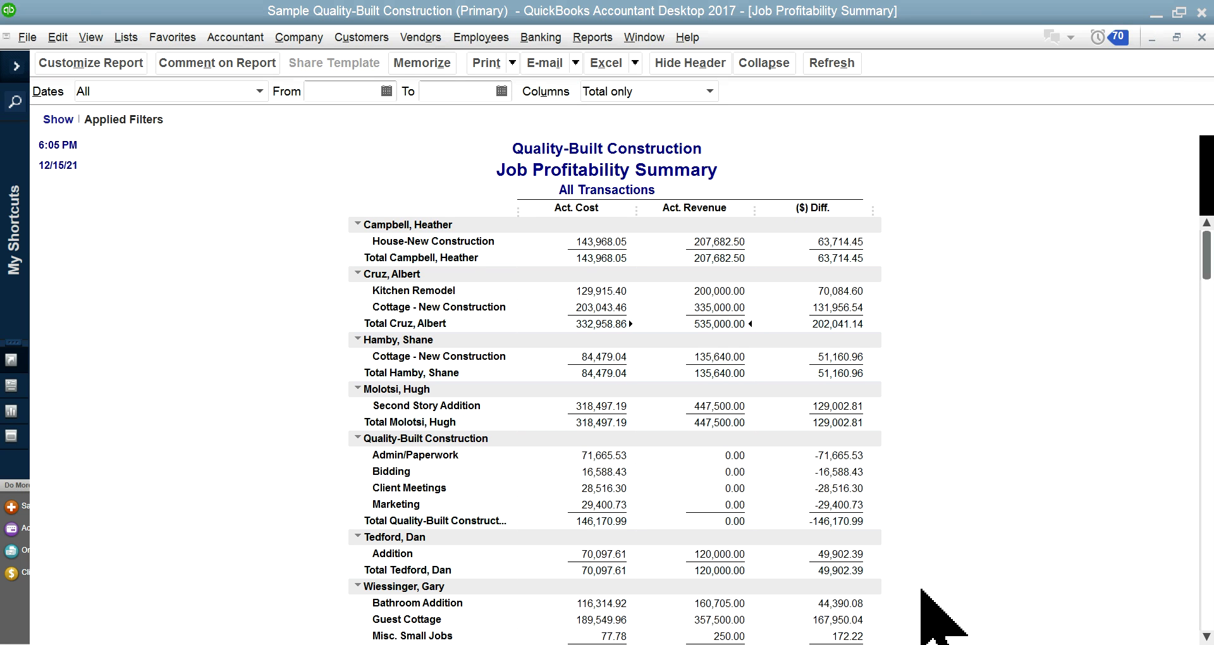
mouse_move(818, 644)
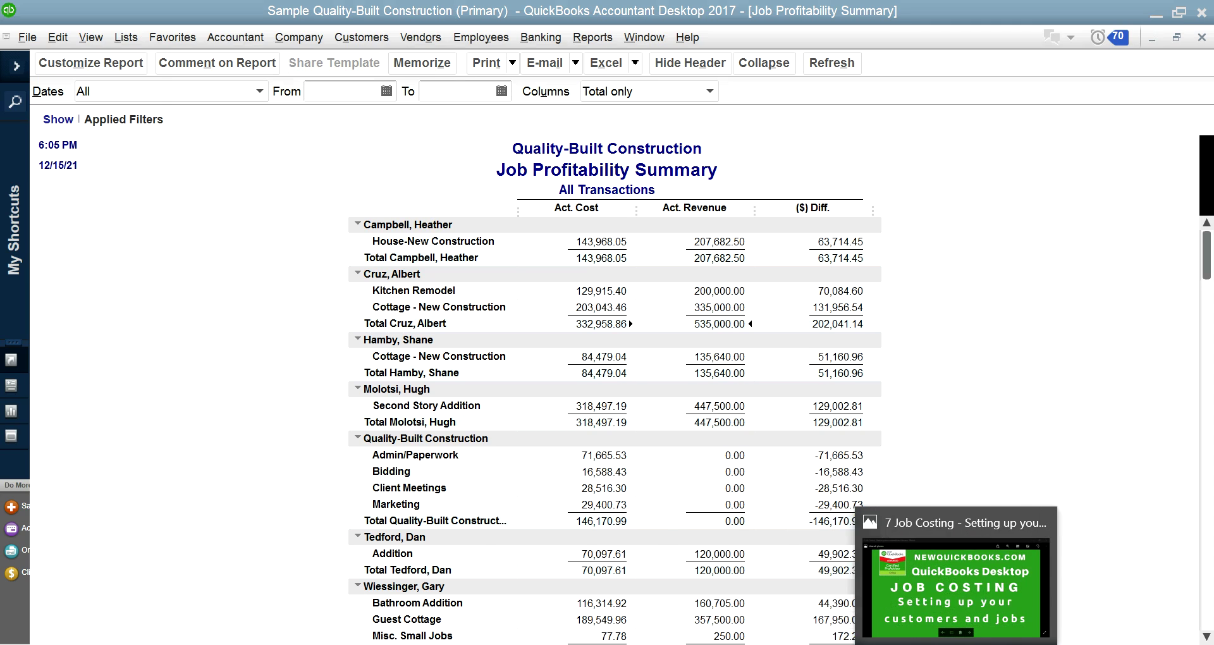
click(911, 642)
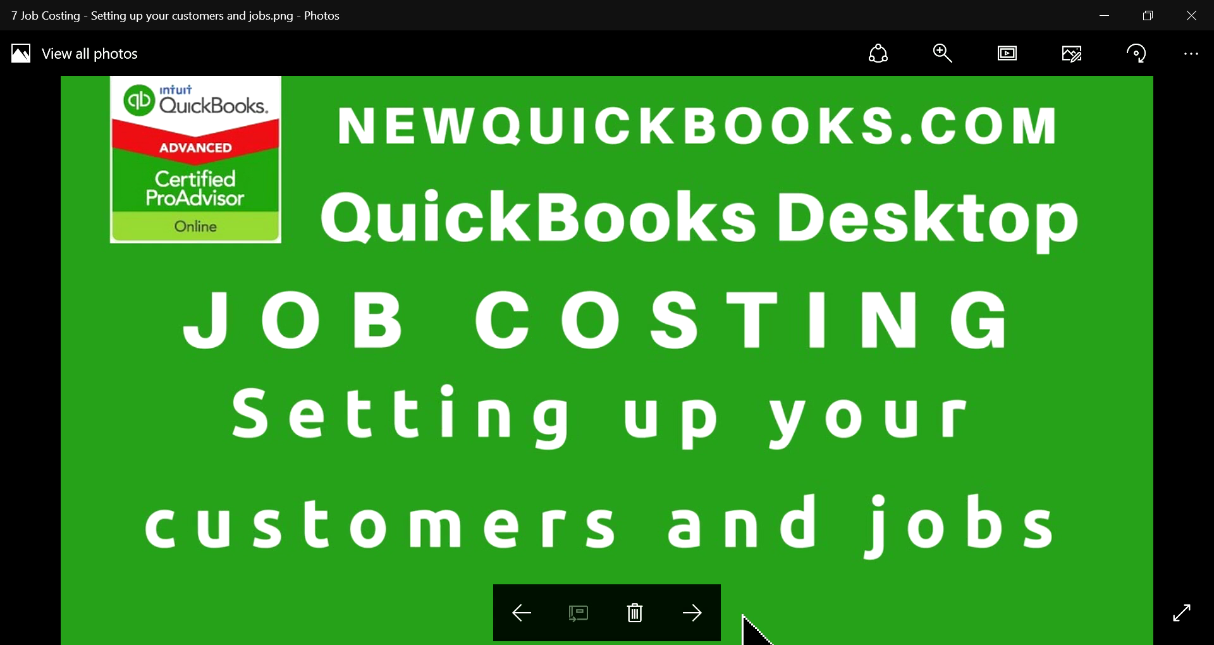
Advance the Photos viewer to the subscribe youtube.png slide.
click(697, 612)
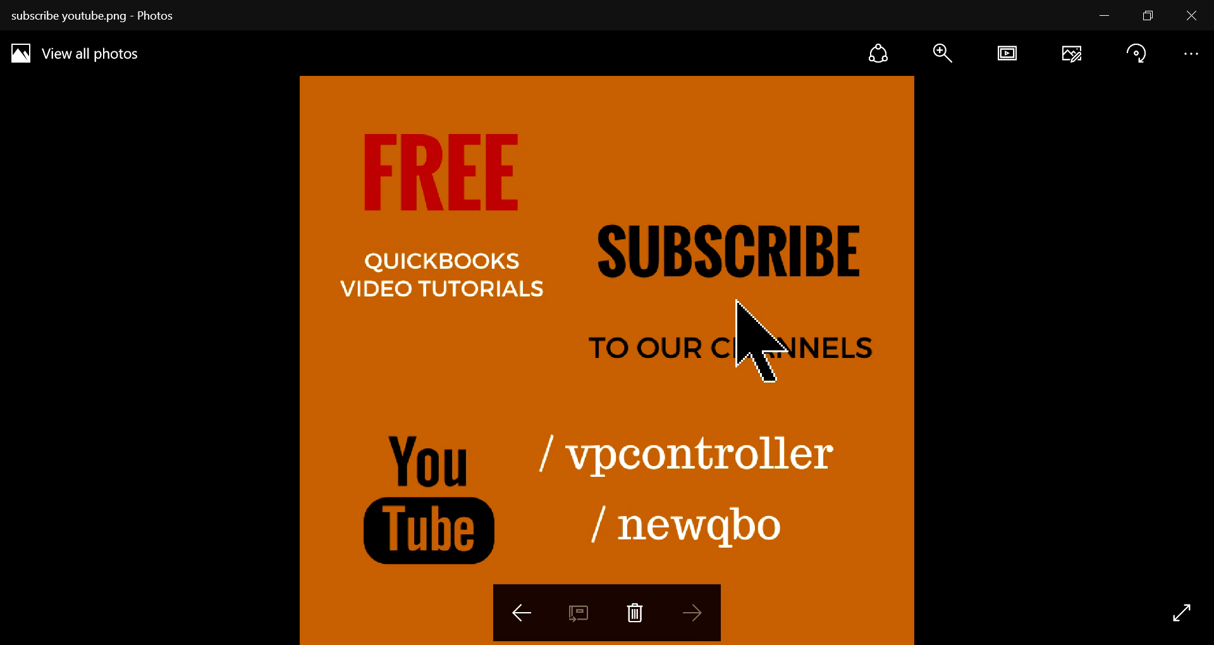